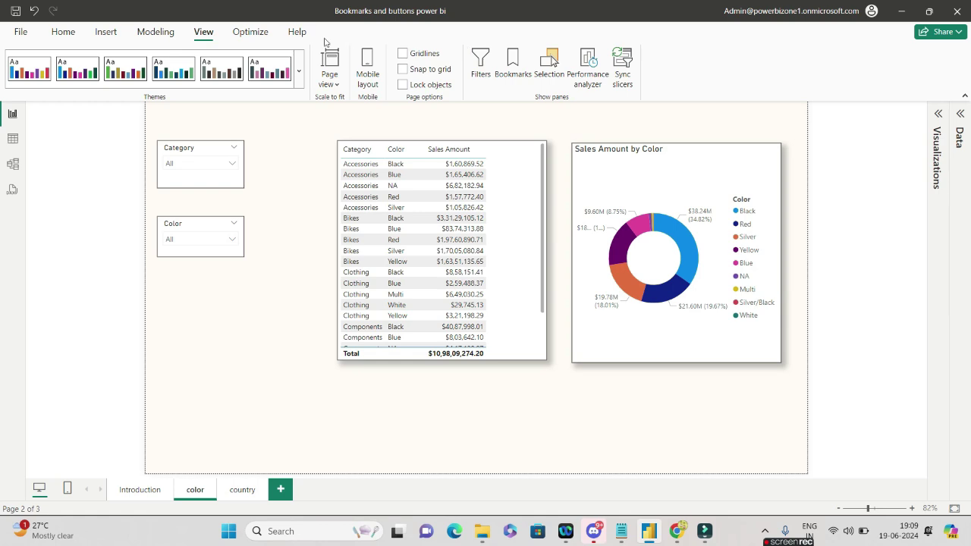
# Show the Bookmarks and Selection panes and expand the Data pane beside the report canvas
pyautogui.click(214, 39)
pyautogui.click(510, 74)
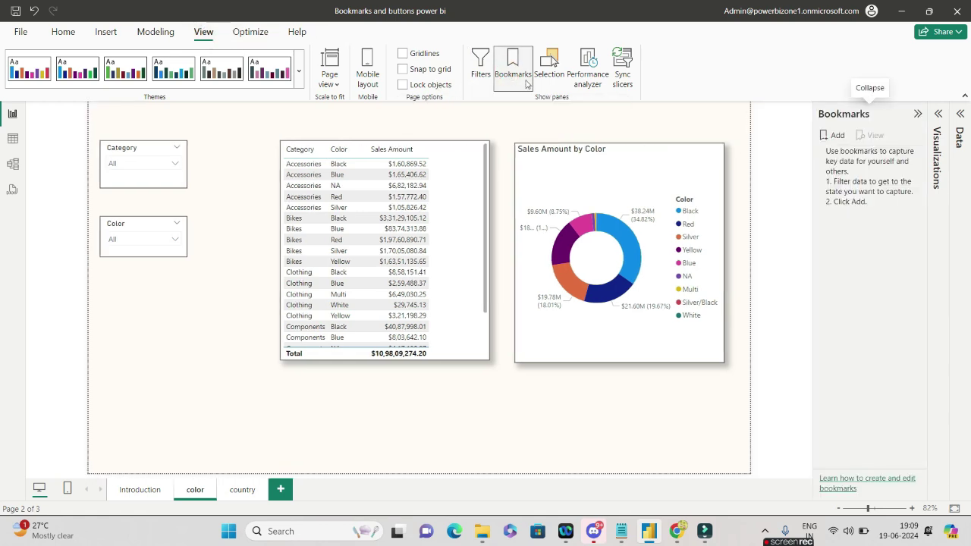
pyautogui.click(552, 73)
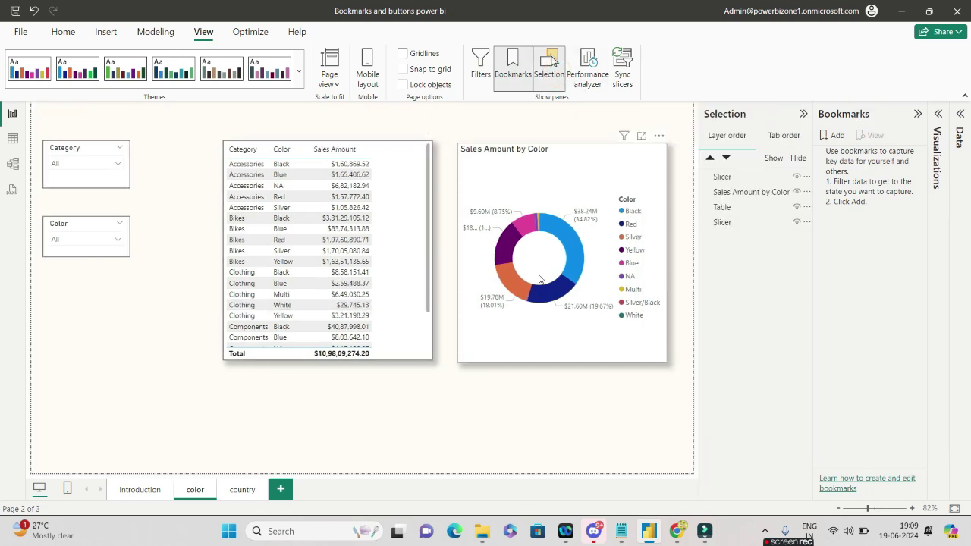
pyautogui.click(962, 114)
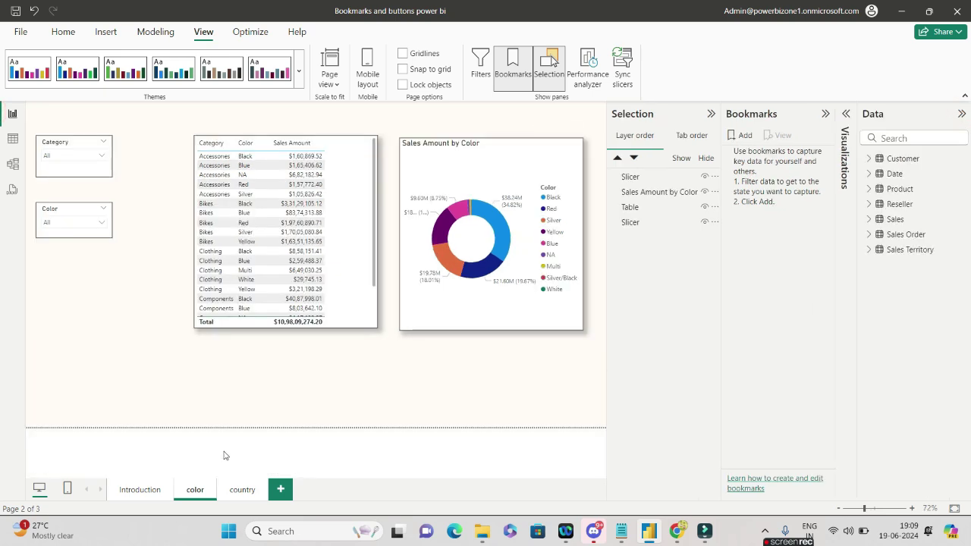
# Review the Introduction, color and country pages, and match the Introduction page's image, text box and button to their entries in the layer order
pyautogui.click(145, 491)
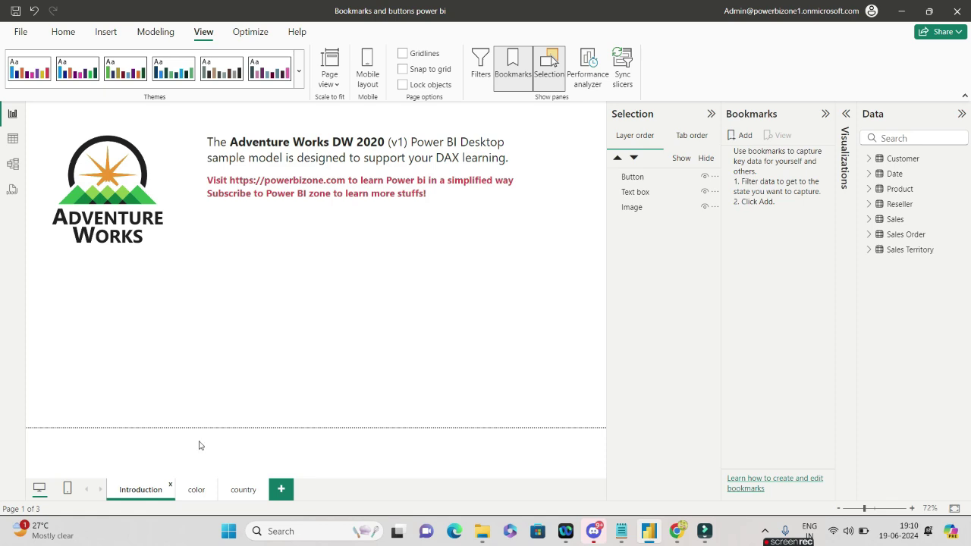
pyautogui.click(195, 492)
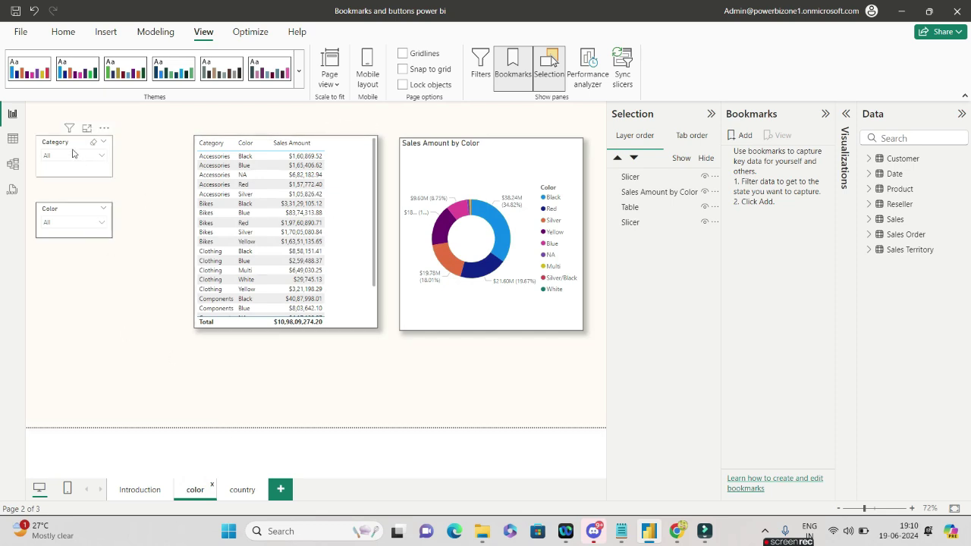
pyautogui.click(79, 222)
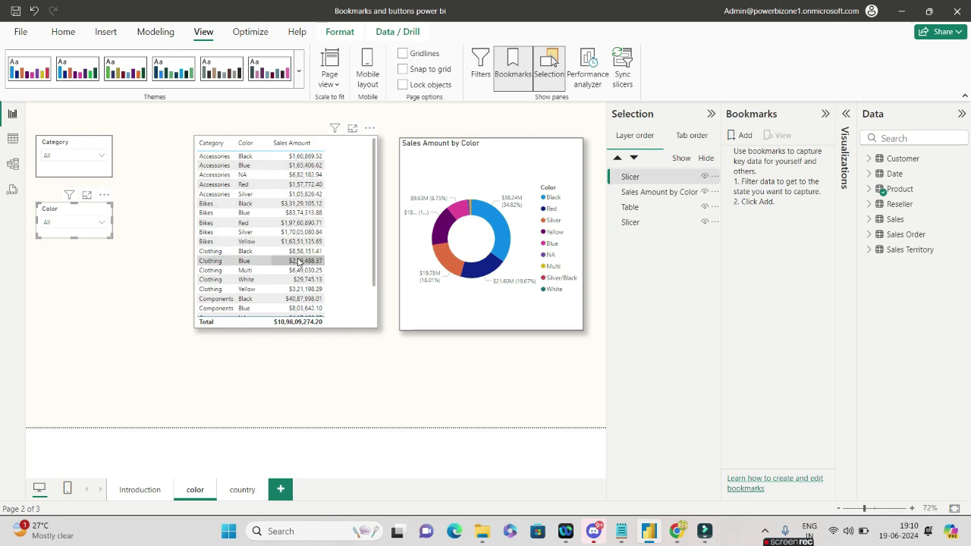
pyautogui.click(245, 490)
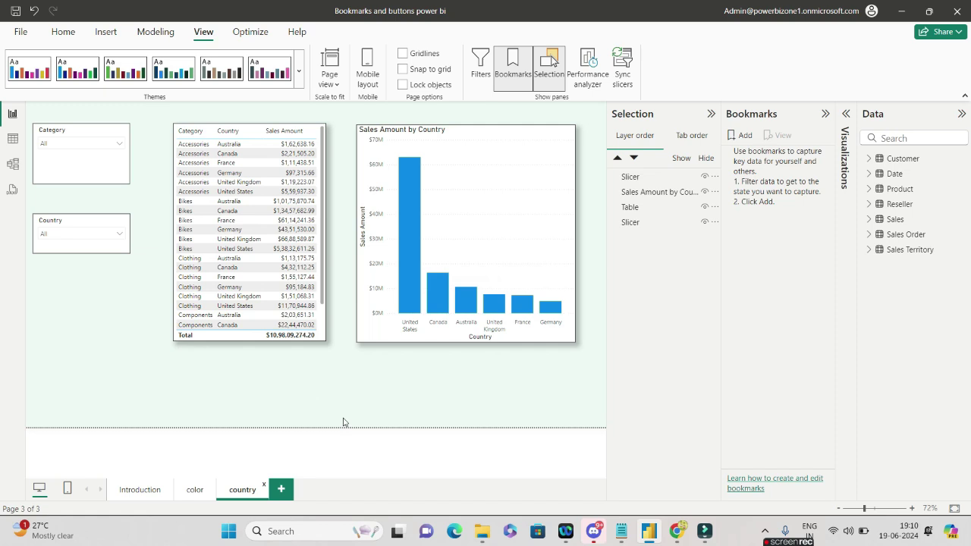
pyautogui.click(145, 492)
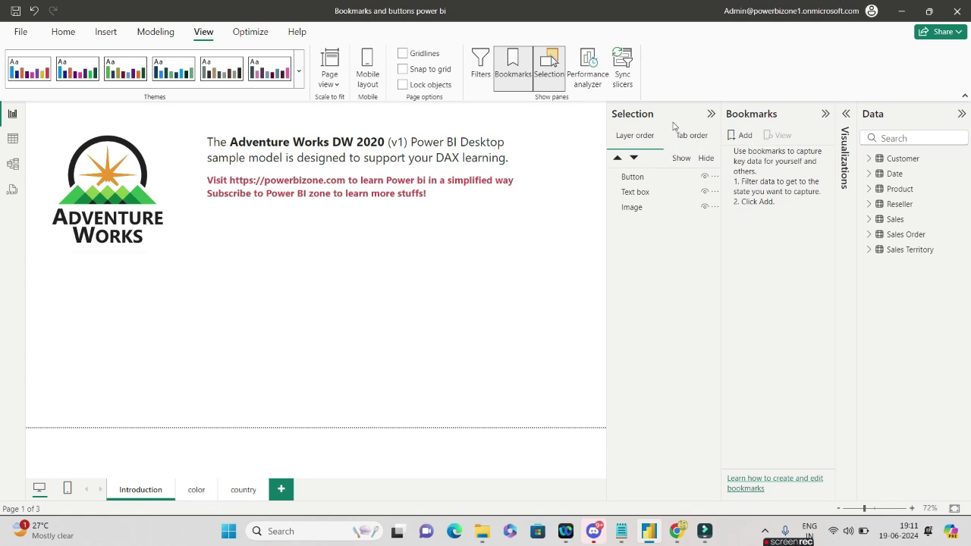
pyautogui.click(155, 241)
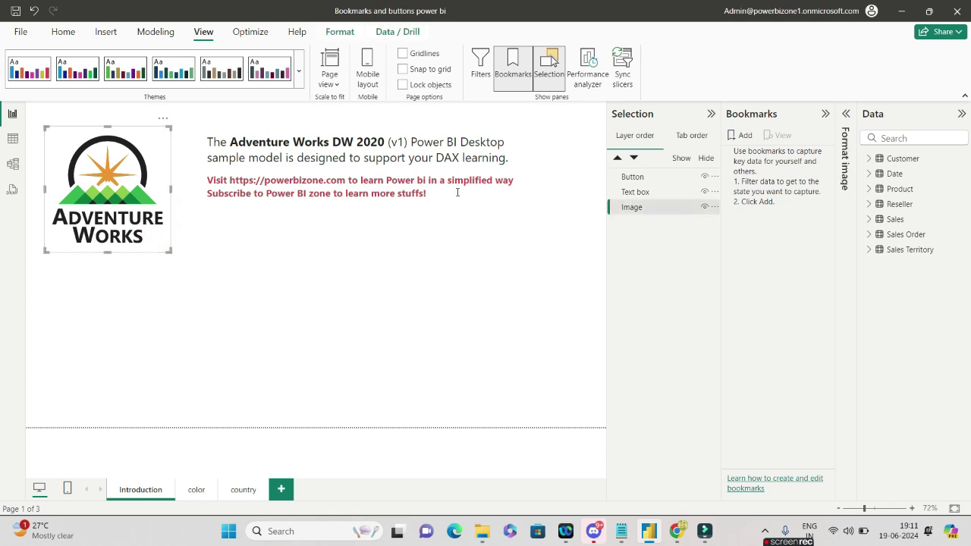
pyautogui.click(635, 211)
pyautogui.click(471, 200)
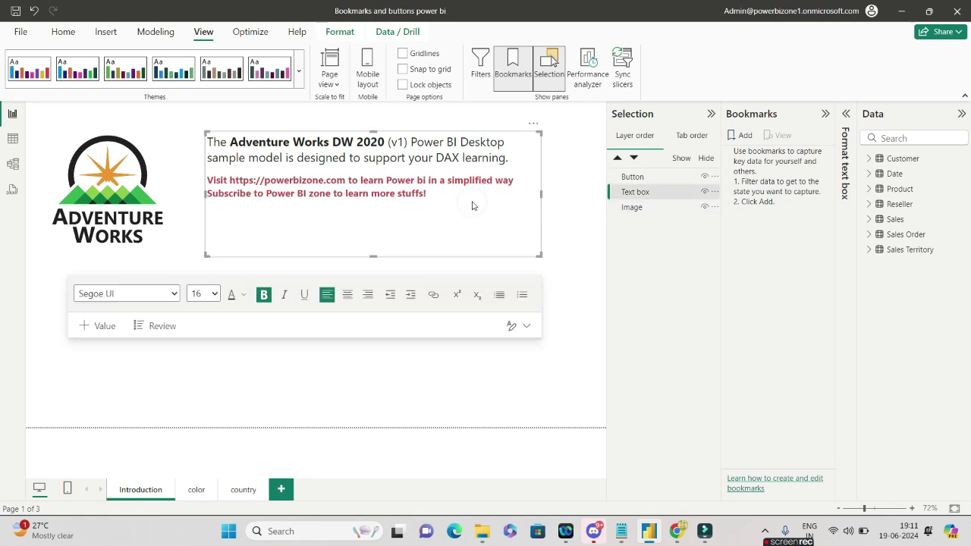
pyautogui.click(643, 179)
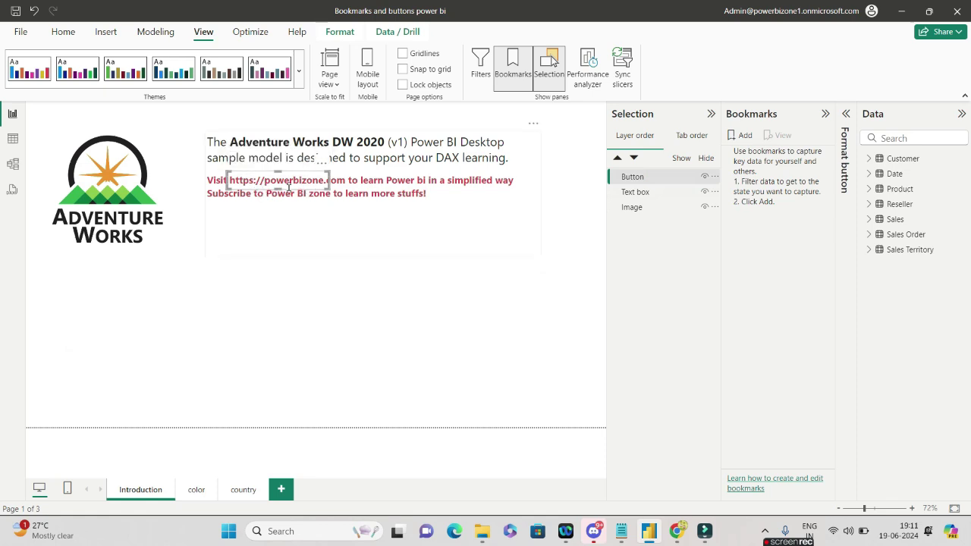
pyautogui.click(352, 237)
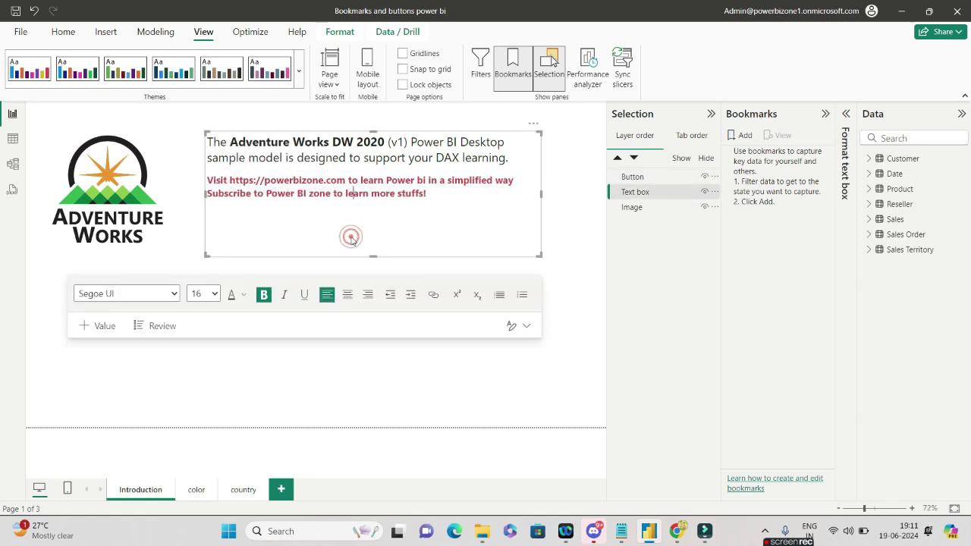
pyautogui.click(444, 352)
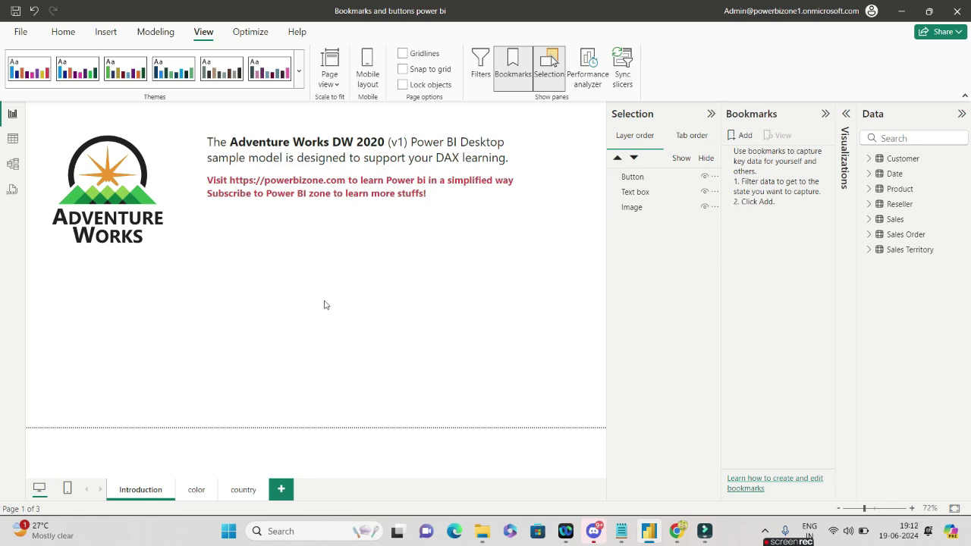
# Add a bookmark for the color page and name it Color
pyautogui.click(197, 491)
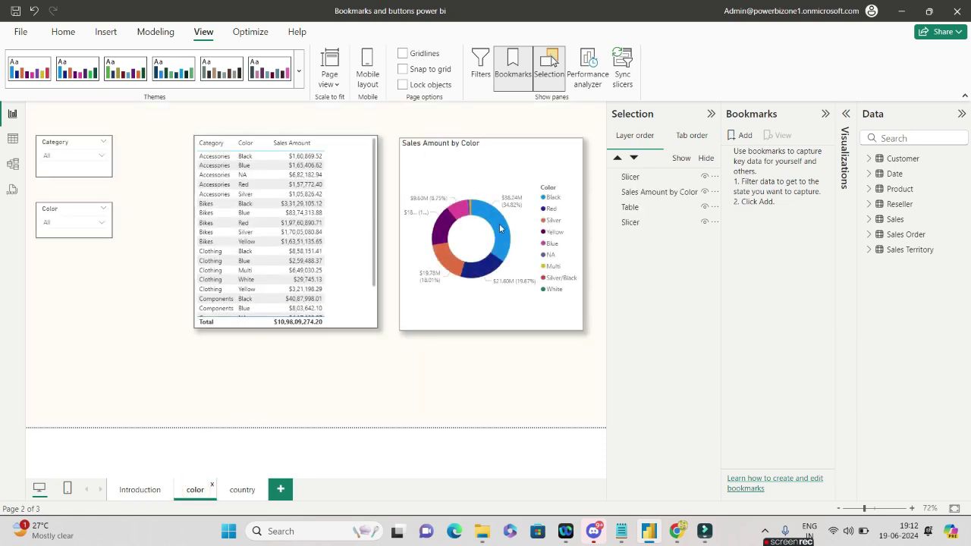
pyautogui.click(653, 179)
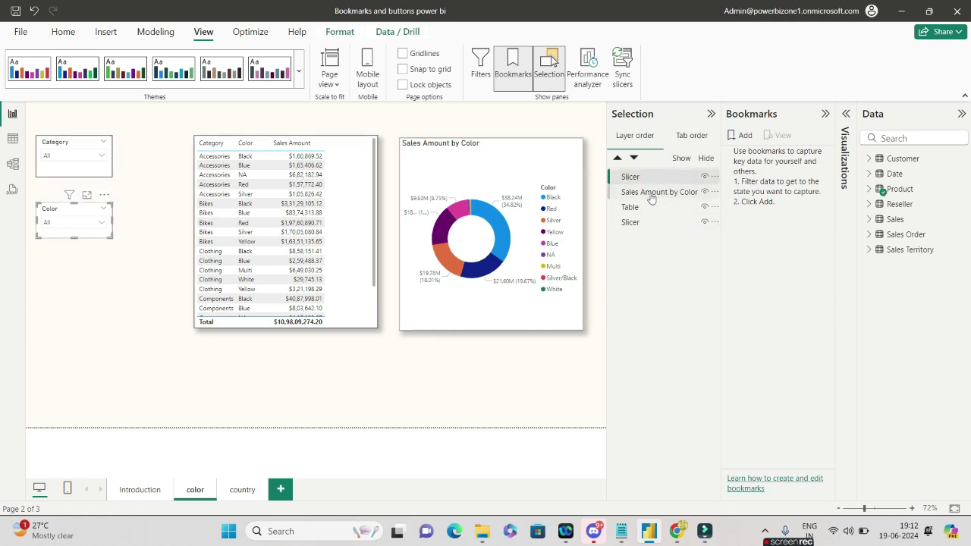
pyautogui.click(651, 194)
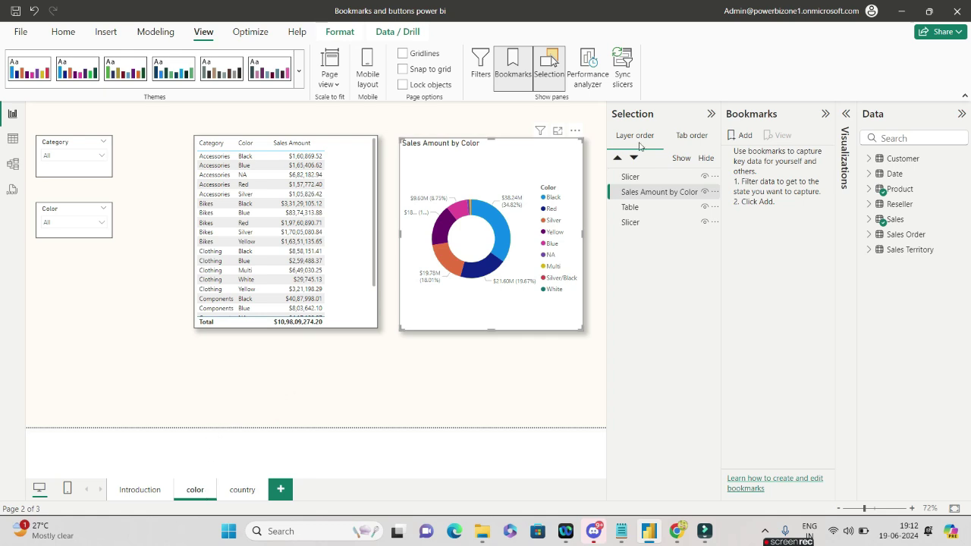
pyautogui.click(743, 135)
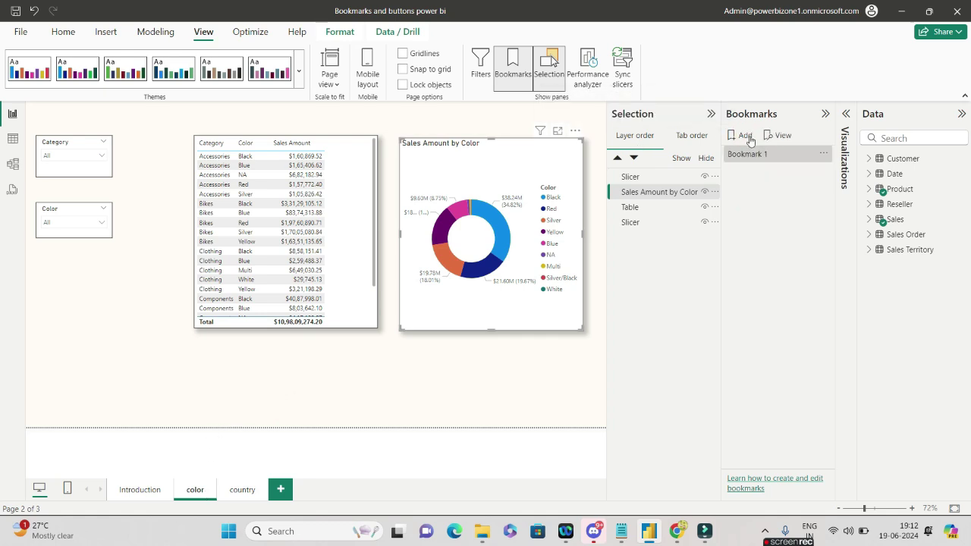
pyautogui.doubleClick(753, 155)
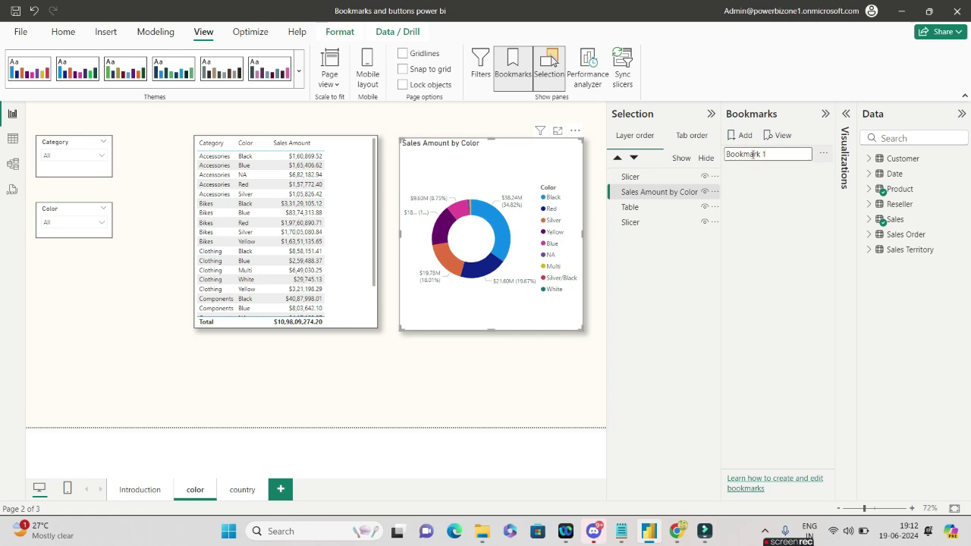
pyautogui.hotkey('ctrl', 'a')
pyautogui.write('Color')
pyautogui.press('Return')
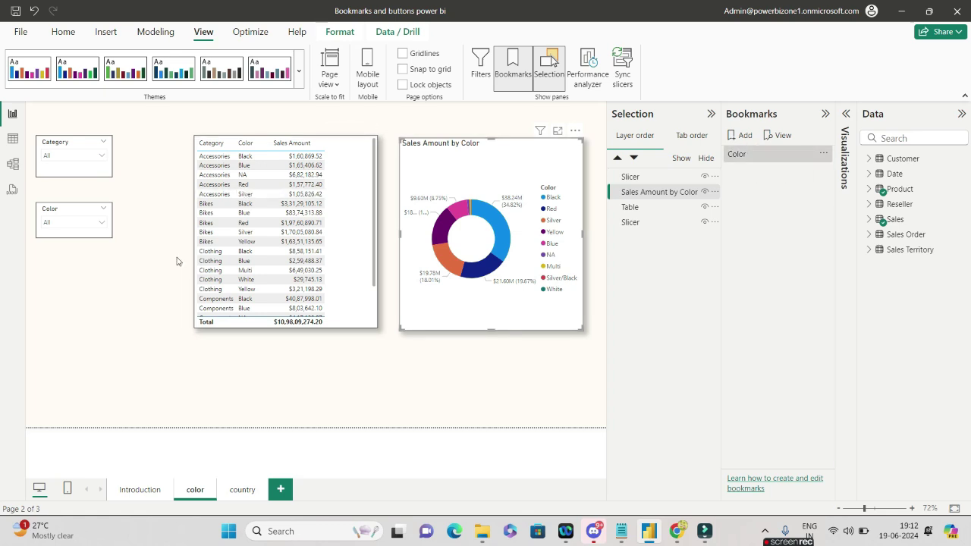
# Filter the color page to the Bikes category and Black color with the slicers, and update the Color bookmark to capture those filters
pyautogui.click(103, 158)
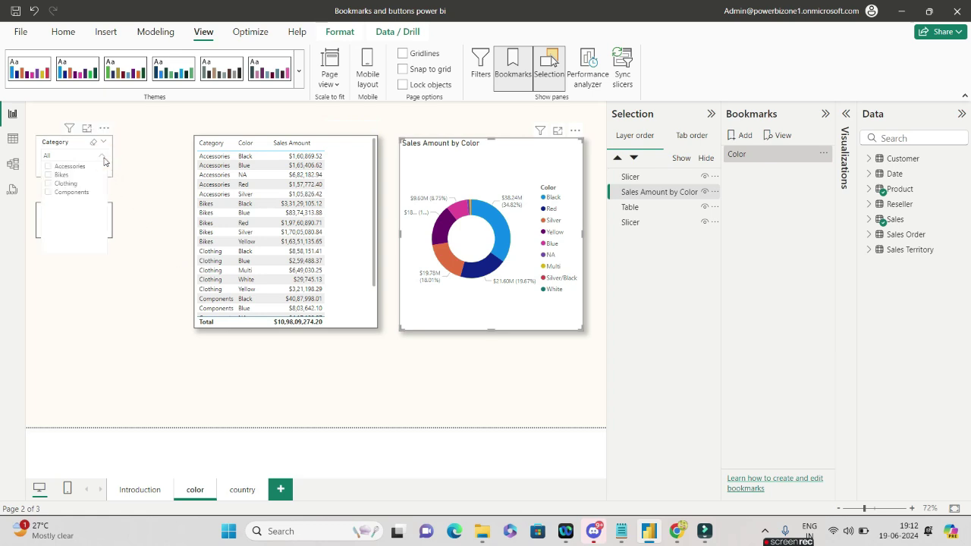
pyautogui.click(51, 177)
pyautogui.click(130, 147)
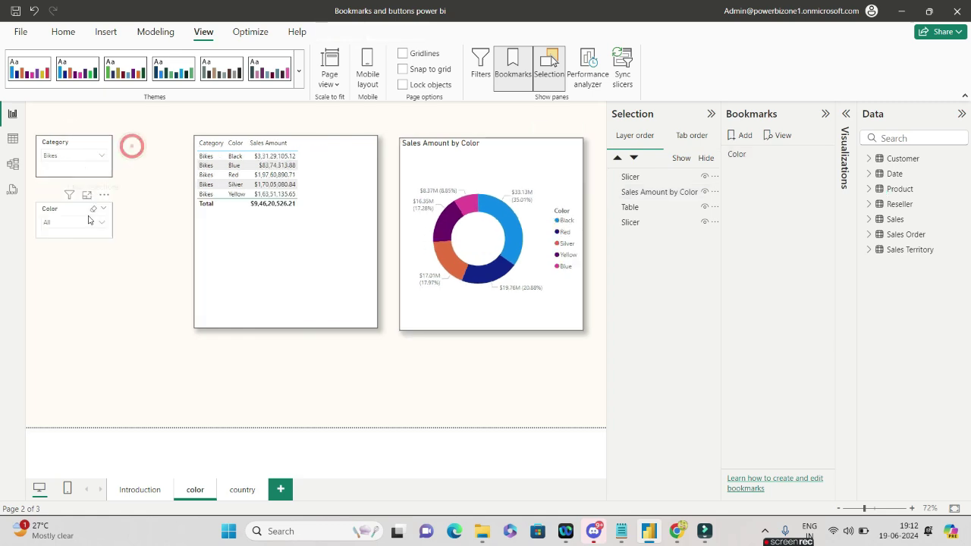
pyautogui.click(82, 224)
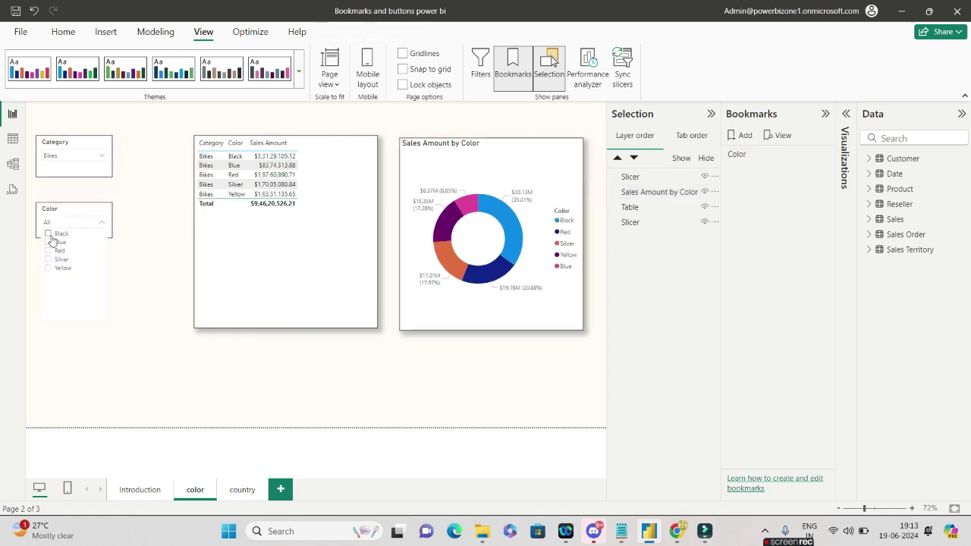
pyautogui.click(51, 237)
pyautogui.click(133, 265)
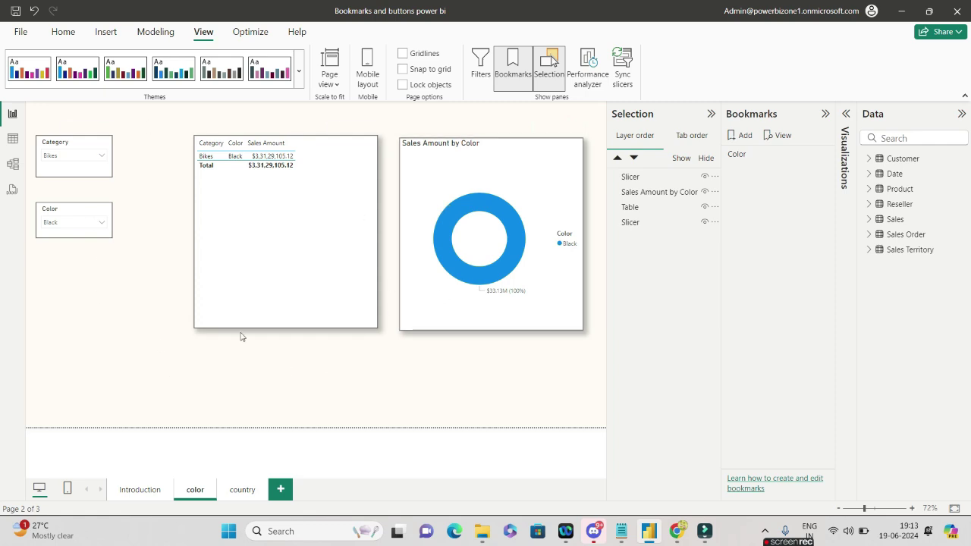
pyautogui.click(824, 155)
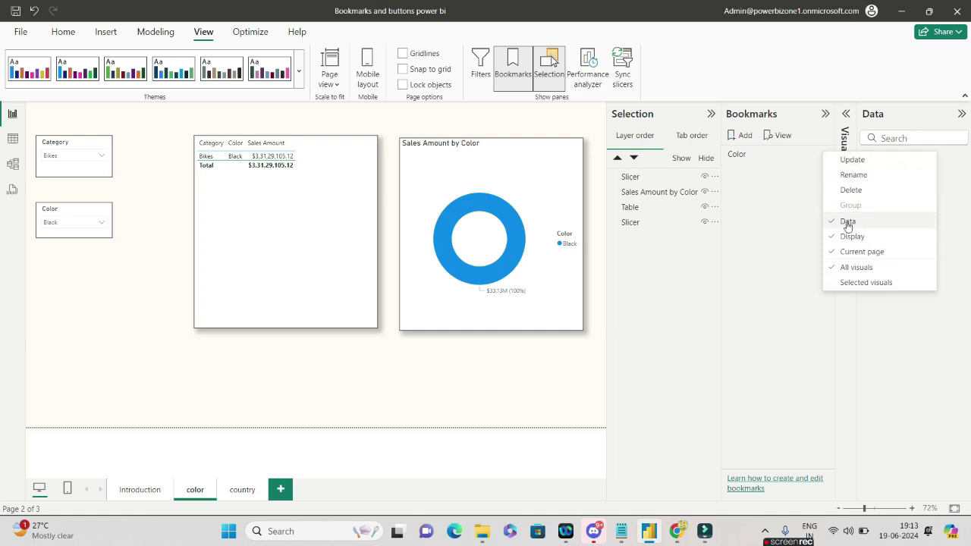
pyautogui.click(872, 160)
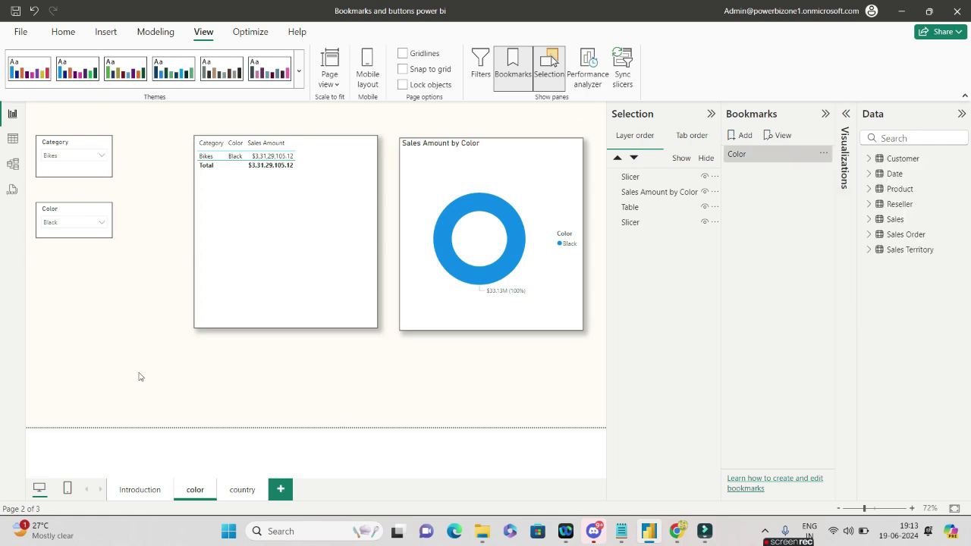
# Insert a blank button on the Introduction page and place it below the Adventure Works logo
pyautogui.click(129, 491)
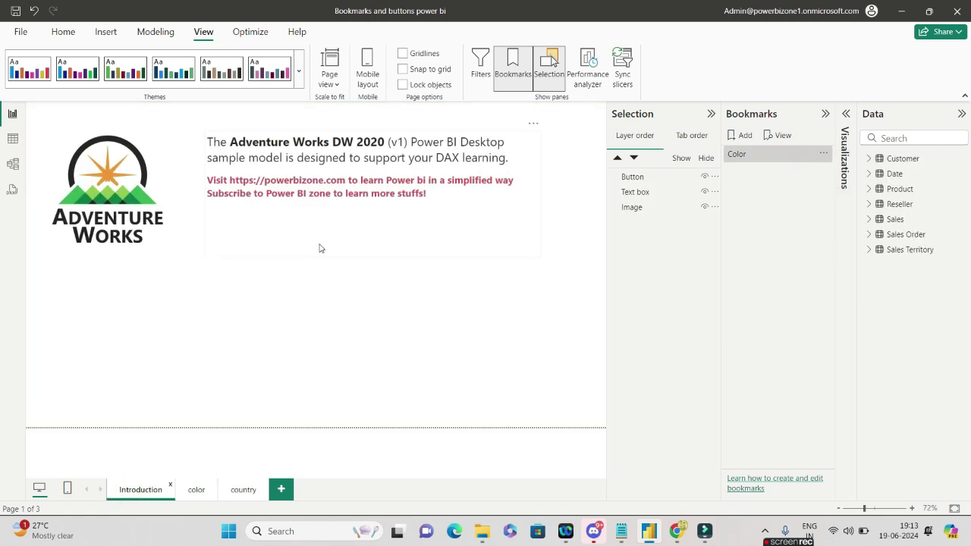
pyautogui.click(107, 34)
pyautogui.click(416, 74)
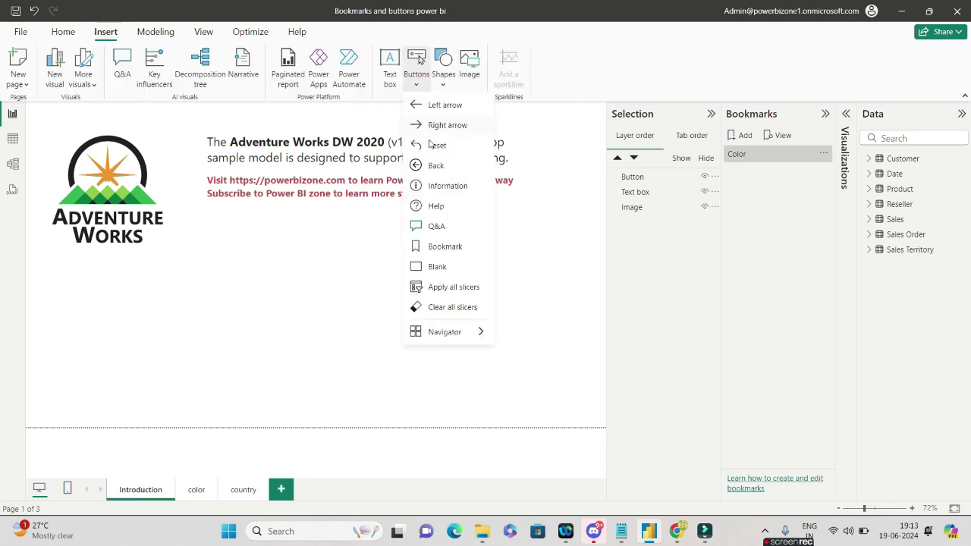
pyautogui.click(436, 267)
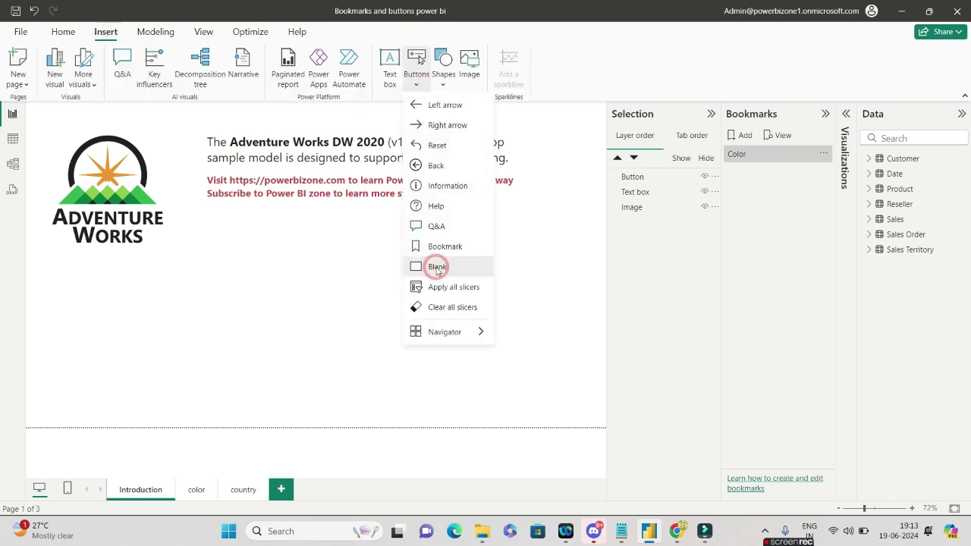
pyautogui.click(160, 374)
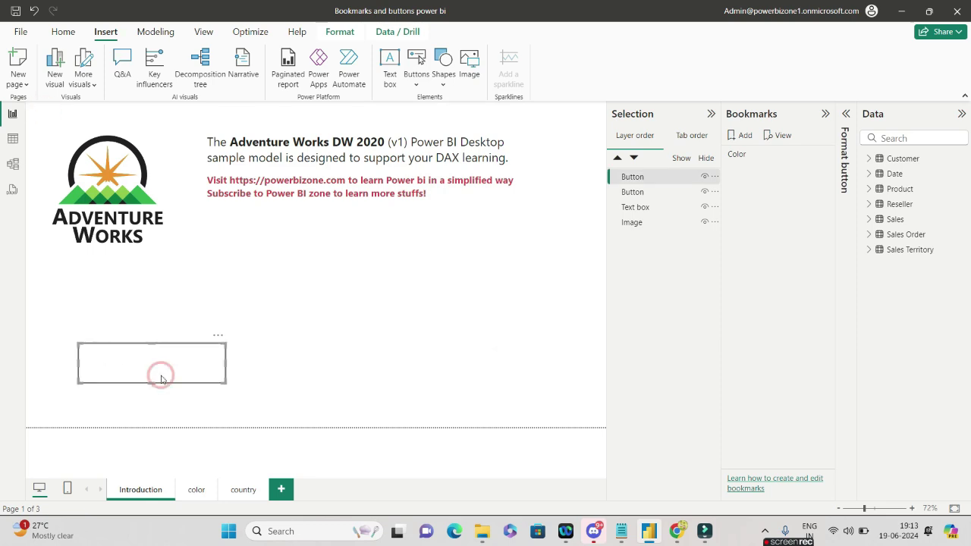
# Change the new button's shape to Pill for the default state
pyautogui.click(846, 114)
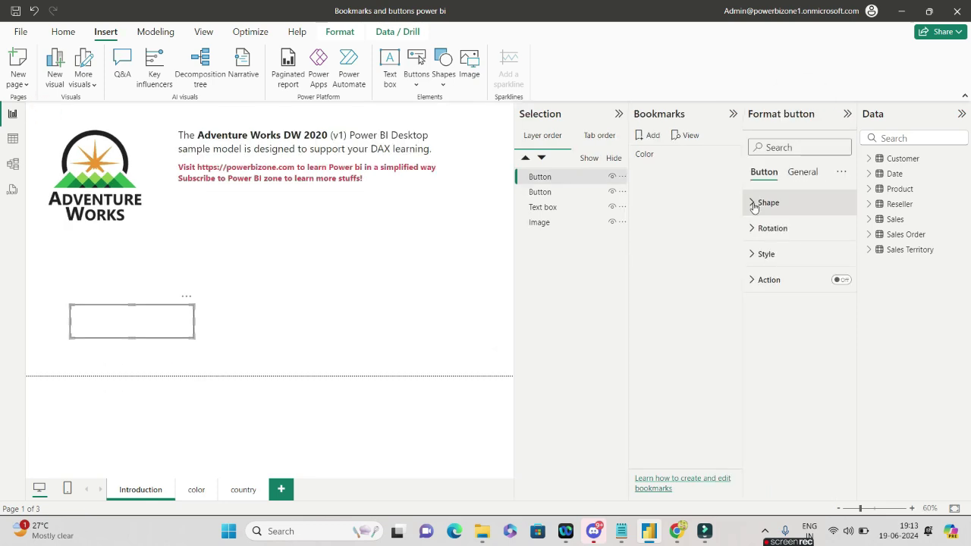
pyautogui.click(755, 206)
pyautogui.click(802, 267)
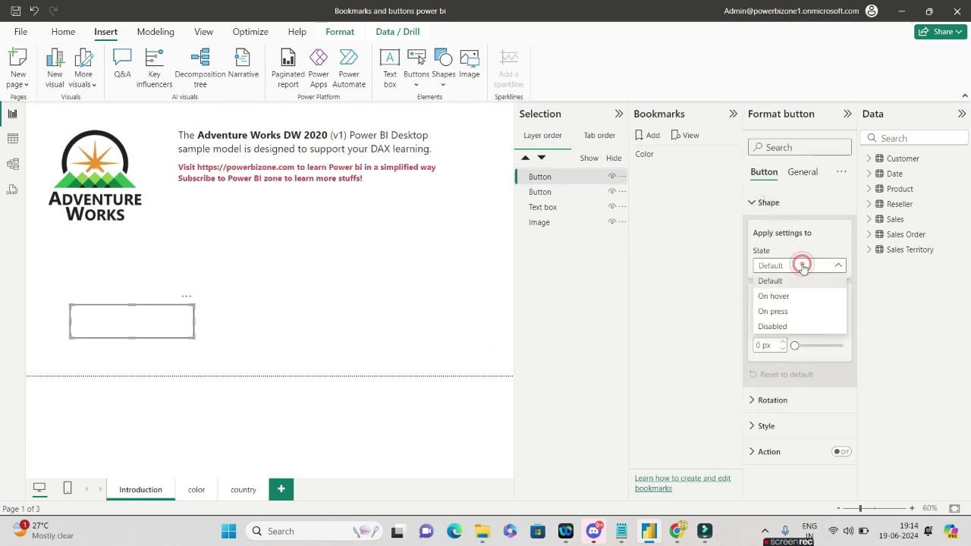
pyautogui.click(802, 266)
pyautogui.click(796, 309)
pyautogui.click(789, 141)
# Turn on the pill button's text, label it Color and increase the font size
pyautogui.click(767, 425)
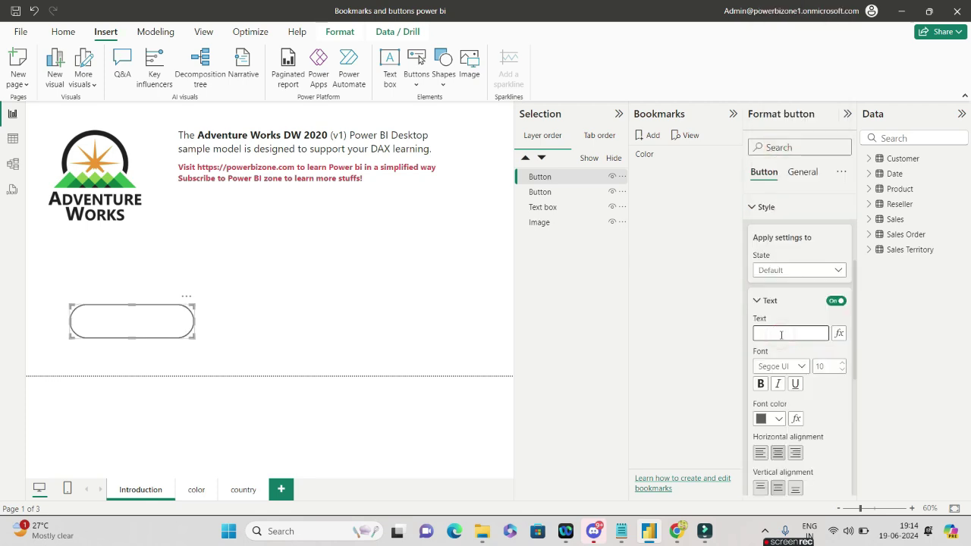
pyautogui.click(781, 334)
pyautogui.write('Color')
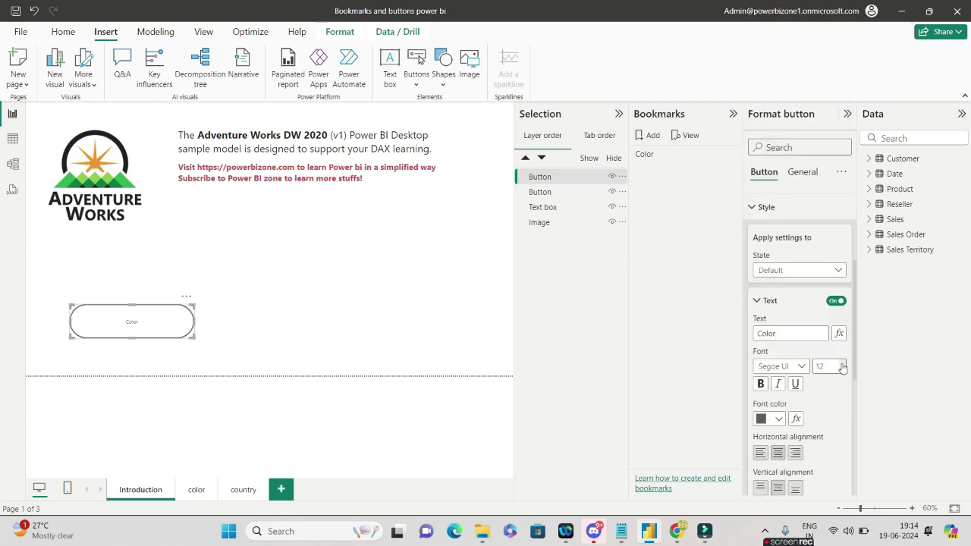
pyautogui.click(757, 303)
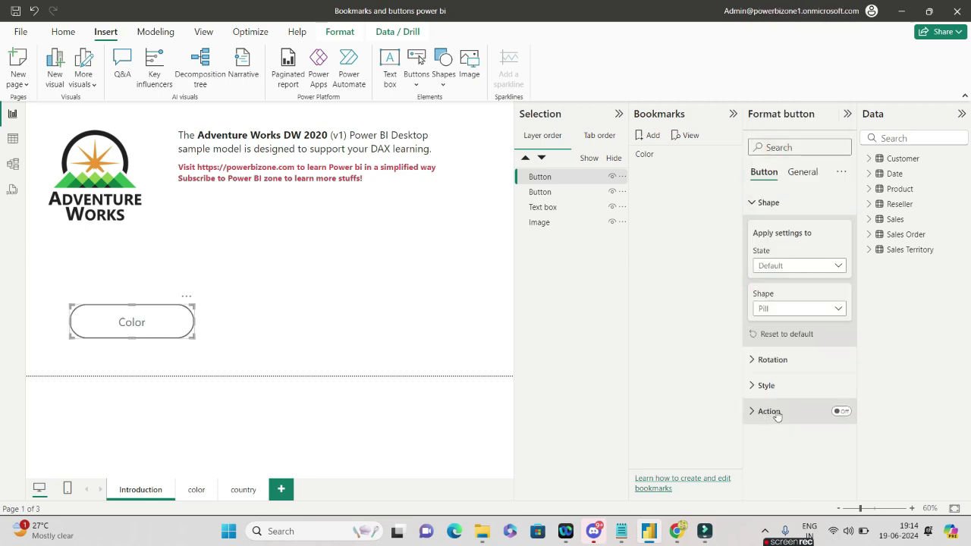
# Turn on the Color button's action and set it to page navigation with the color page as destination
pyautogui.click(842, 412)
pyautogui.click(752, 412)
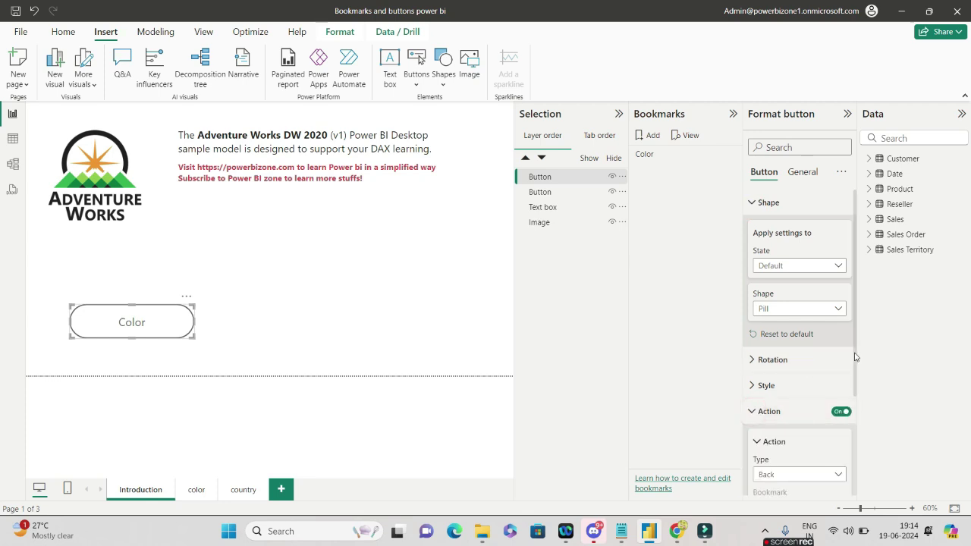
pyautogui.moveTo(856, 356); pyautogui.dragTo(851, 421)
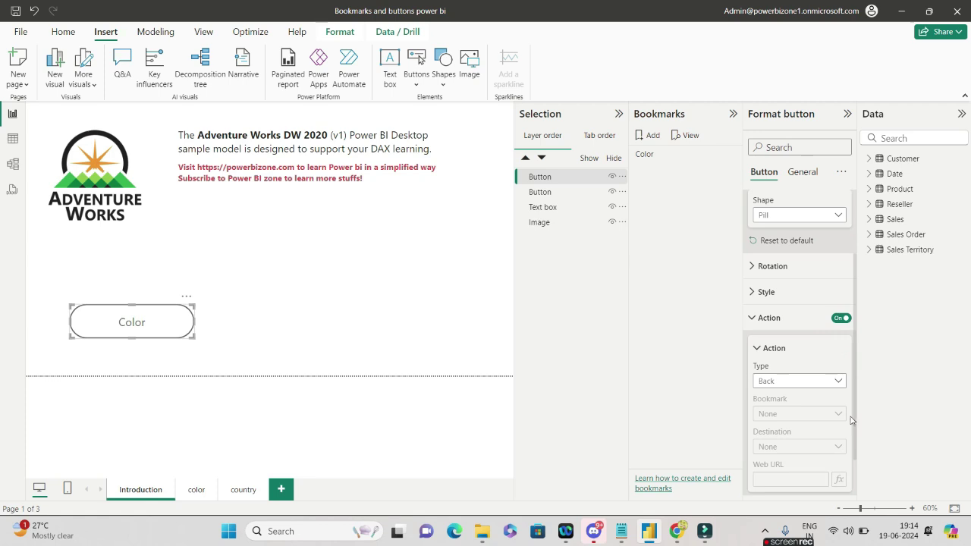
pyautogui.click(805, 385)
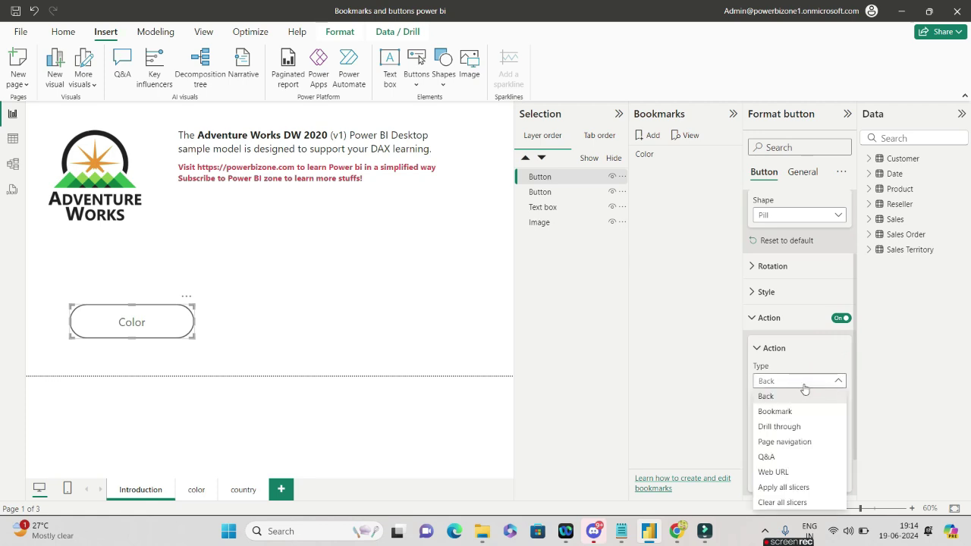
pyautogui.click(791, 446)
pyautogui.click(781, 446)
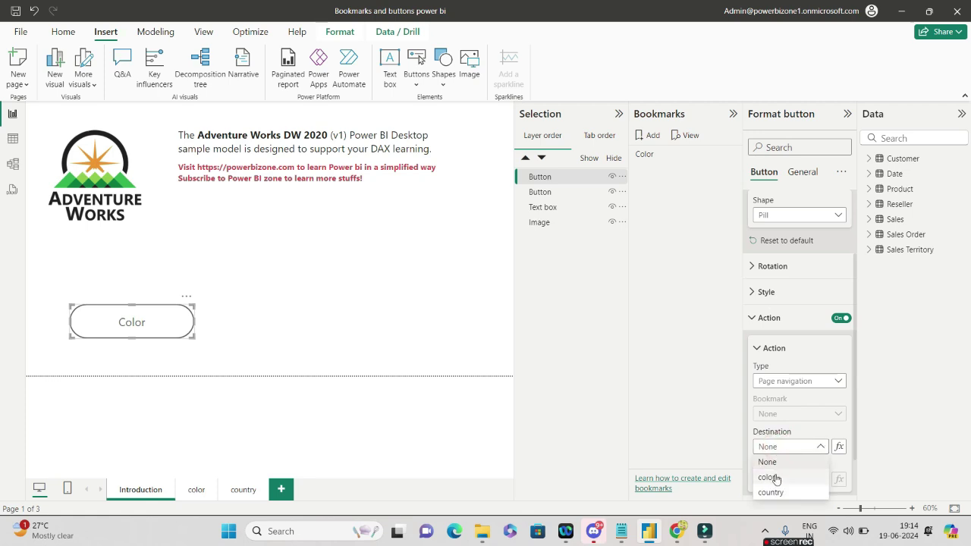
pyautogui.click(775, 479)
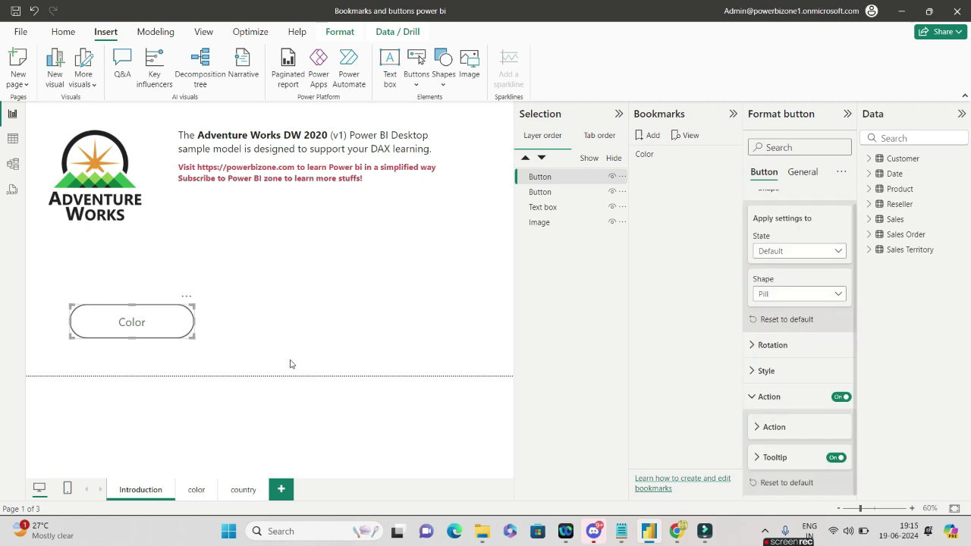
# Test the Color button by following its link to the color page, and return to the Introduction page
pyautogui.click(424, 380)
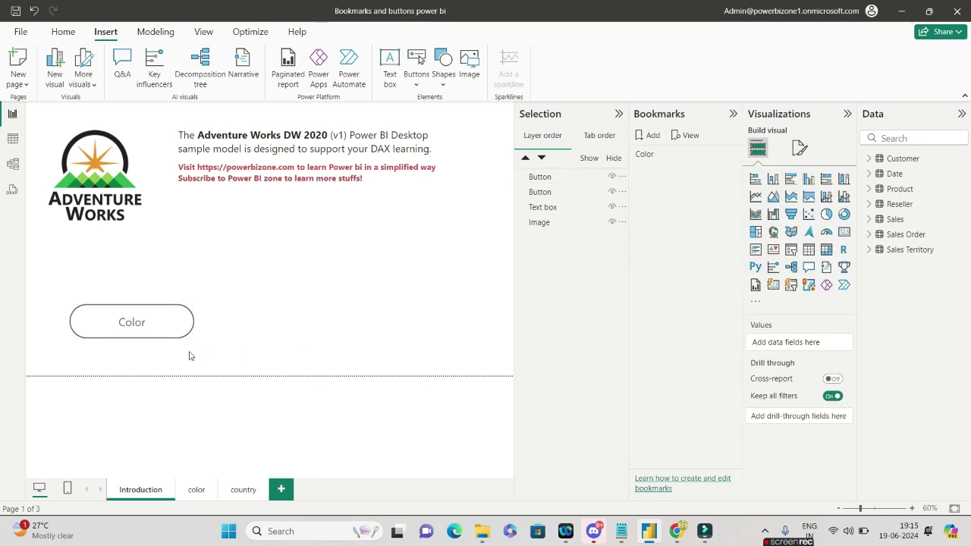
pyautogui.keyDown('ctrl'); pyautogui.click(158, 329); pyautogui.keyUp('ctrl')
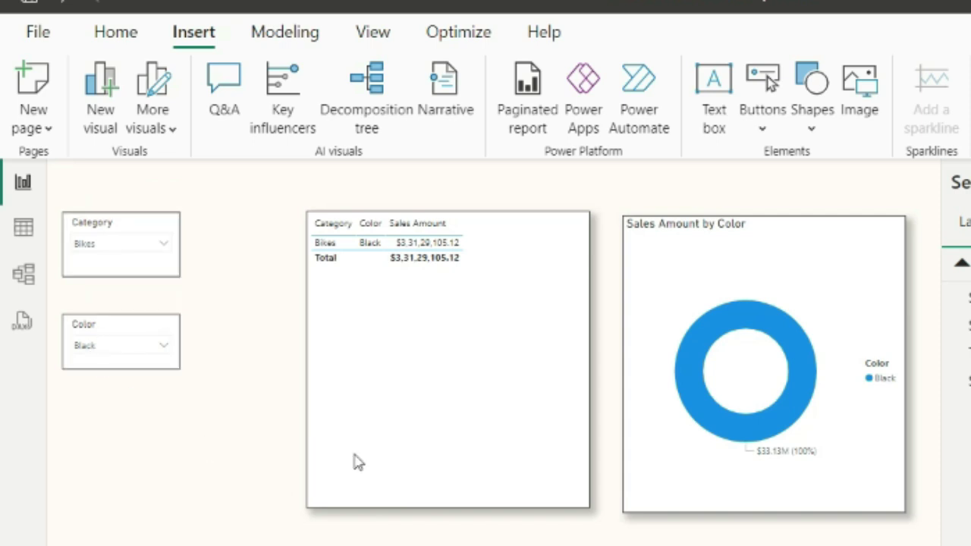
pyautogui.scroll(2, 280, 488)
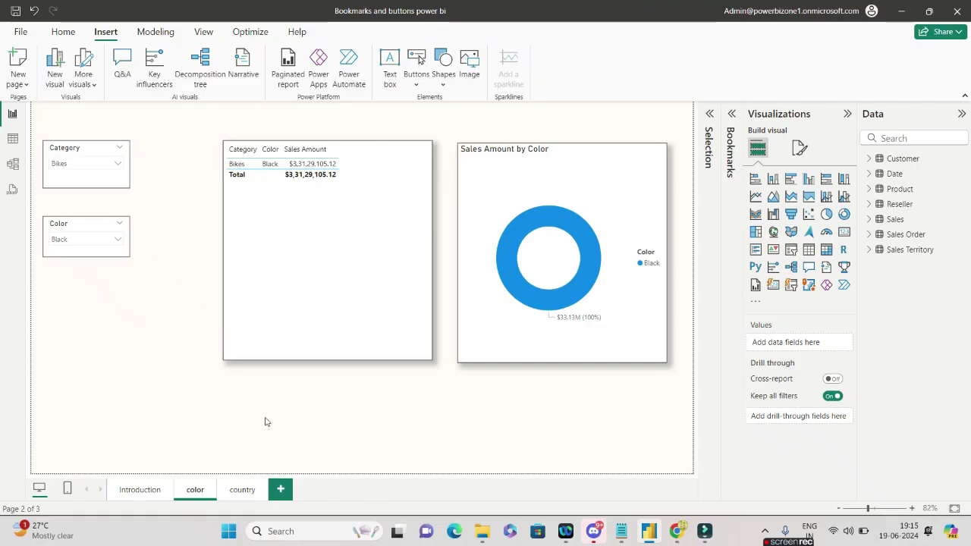
pyautogui.click(157, 492)
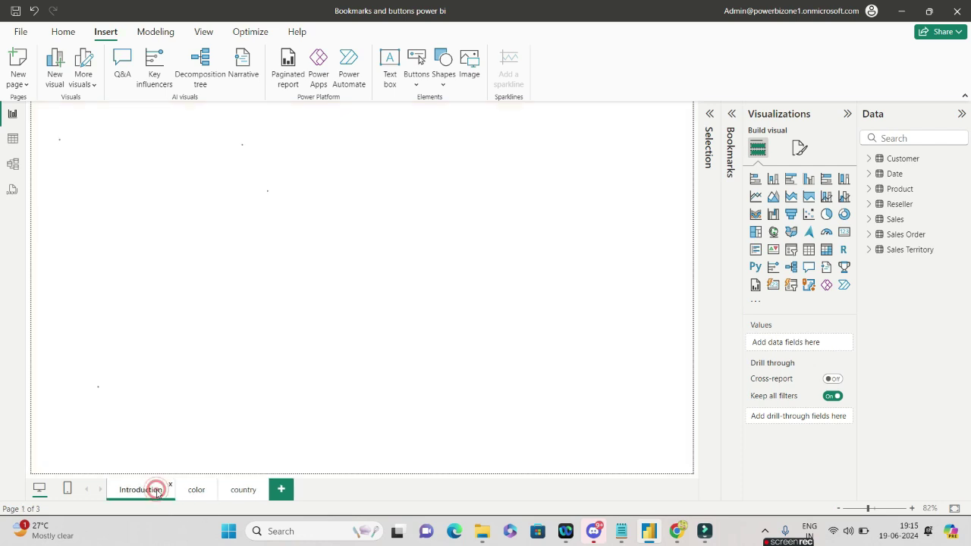
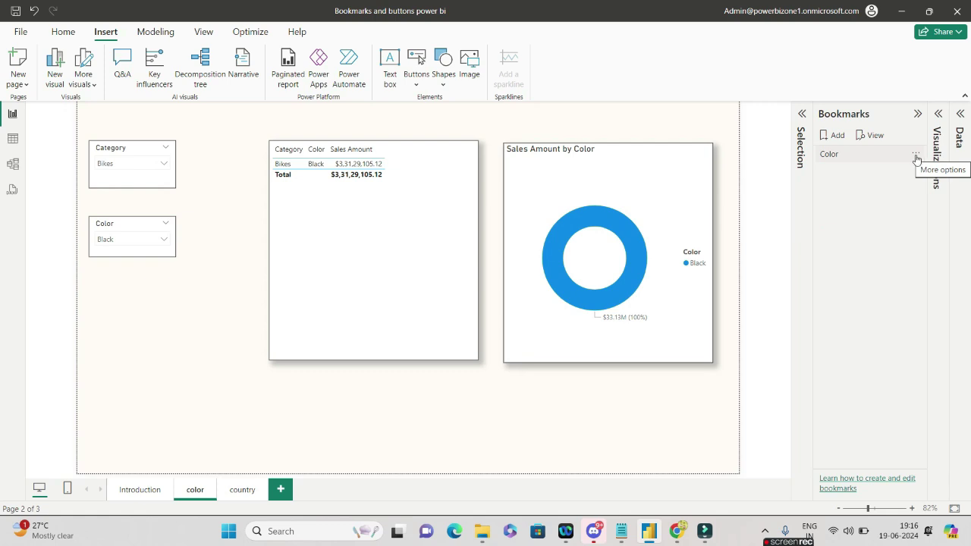
# Check the Color bookmark's options and the selection in the Category slicer on the color page
pyautogui.click(917, 154)
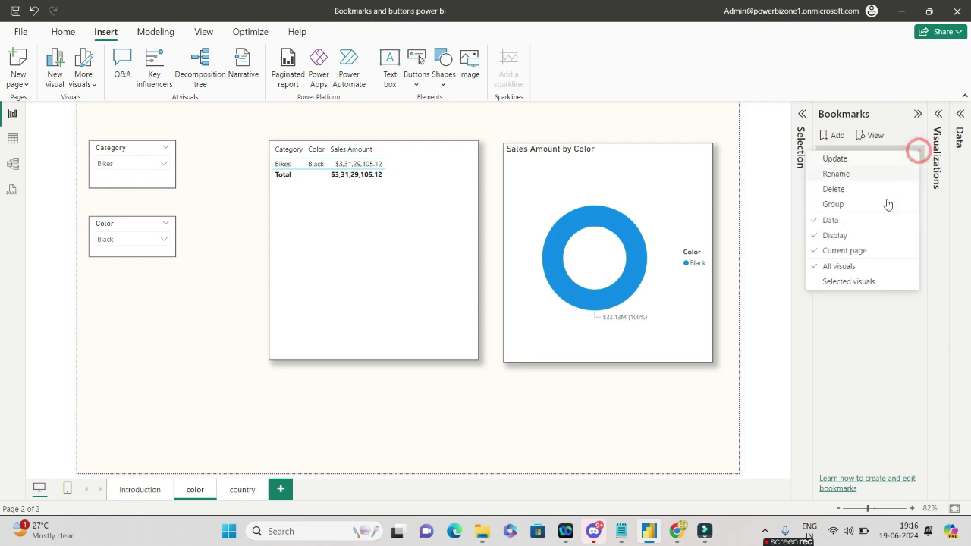
pyautogui.click(779, 217)
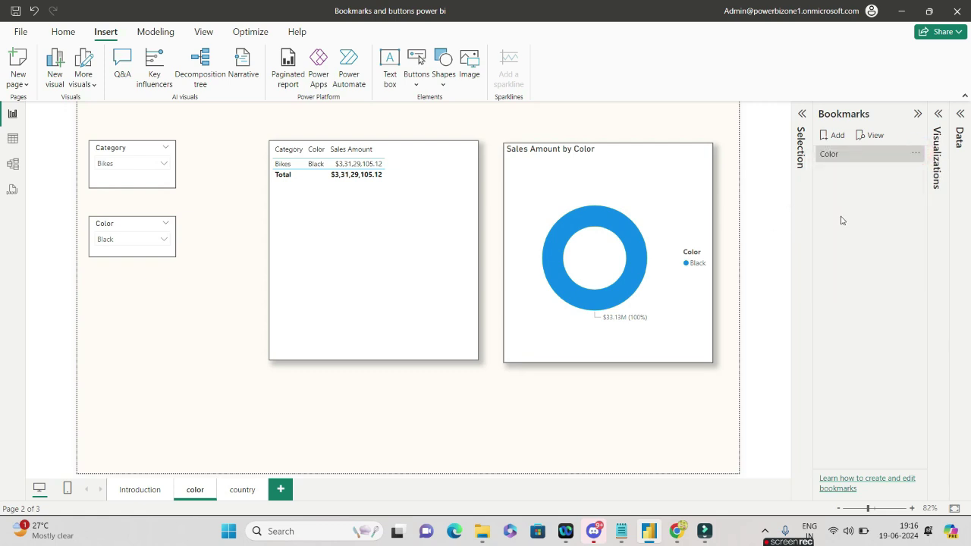
pyautogui.click(164, 163)
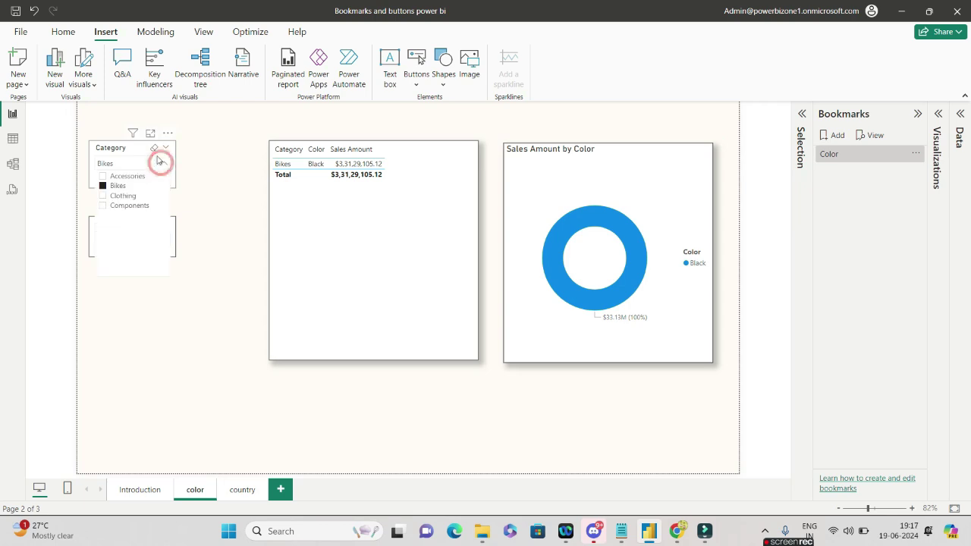
pyautogui.click(201, 141)
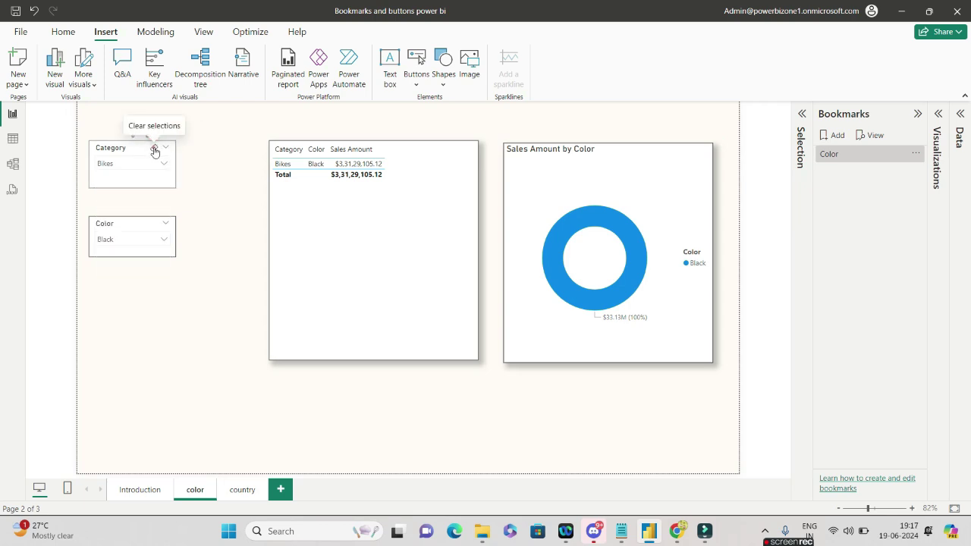
# Clear the Category and Color slicers and apply the Color bookmark to test that it restores the filters
pyautogui.click(154, 151)
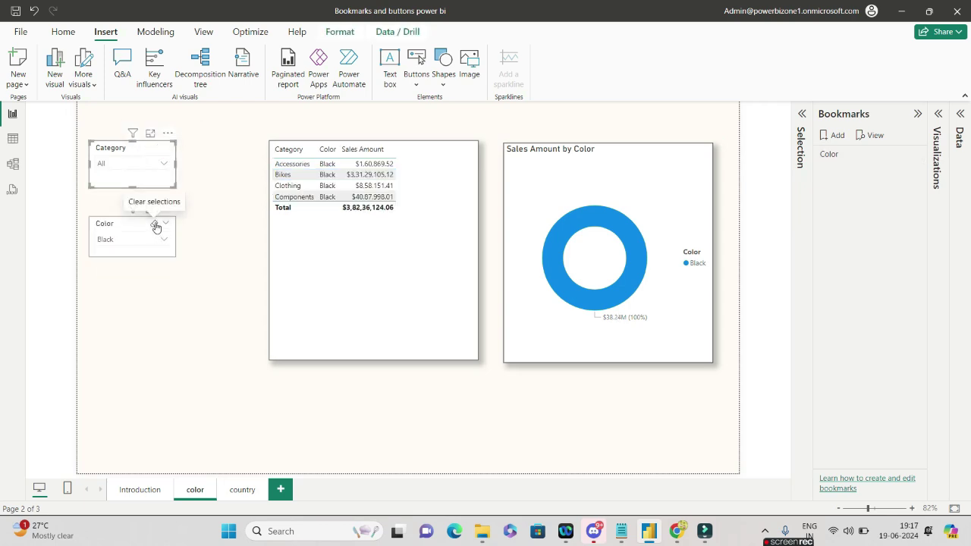
pyautogui.click(155, 226)
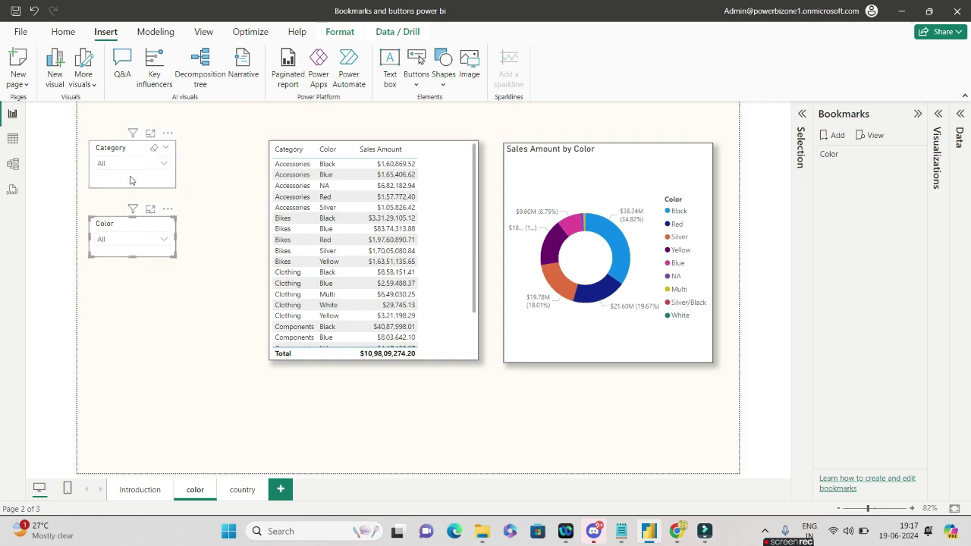
pyautogui.click(134, 291)
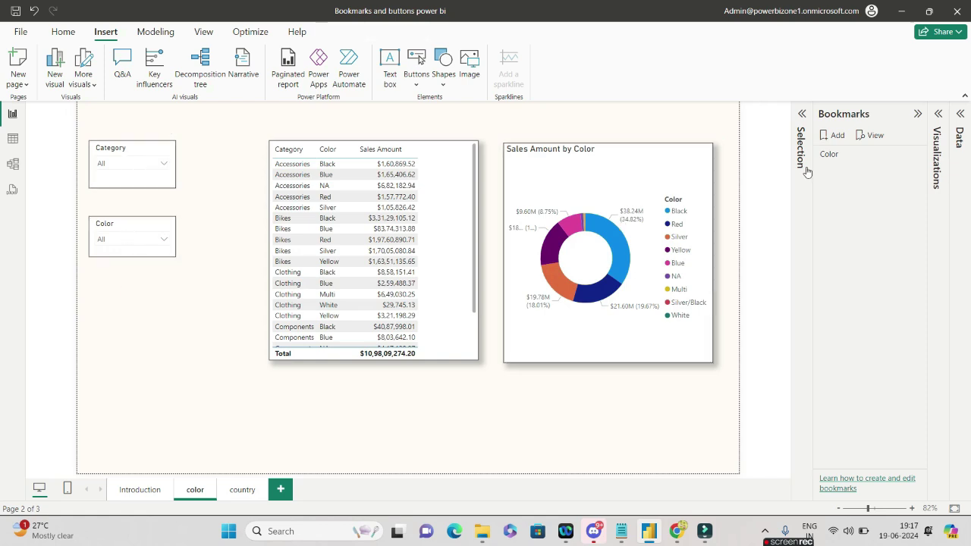
pyautogui.click(832, 156)
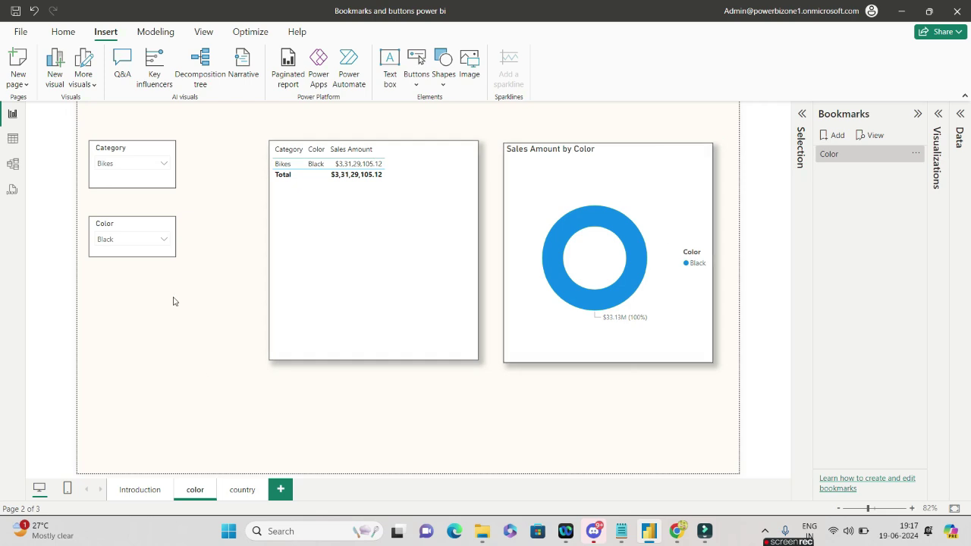
# Turn off the Data option of the Color bookmark and reapply the bookmark with different slicer selections
pyautogui.click(915, 154)
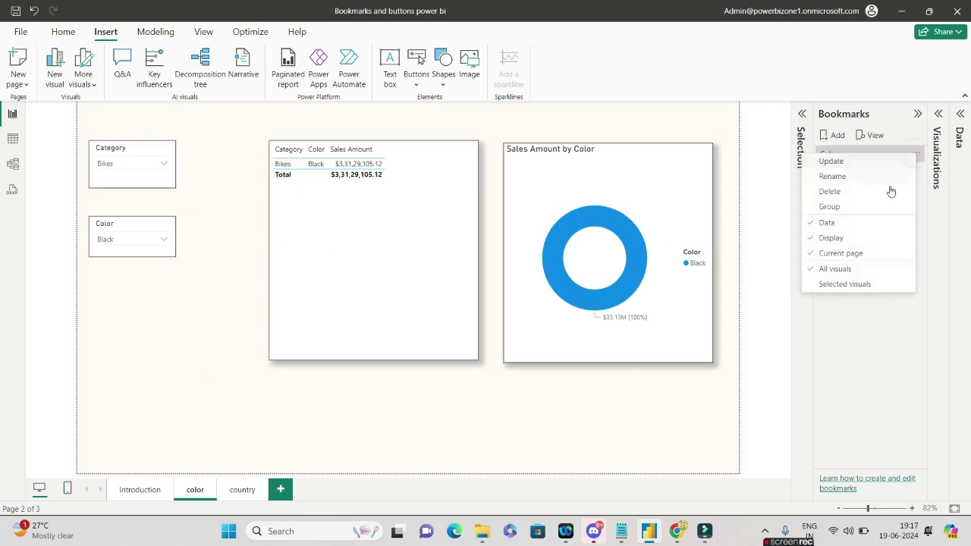
pyautogui.click(858, 223)
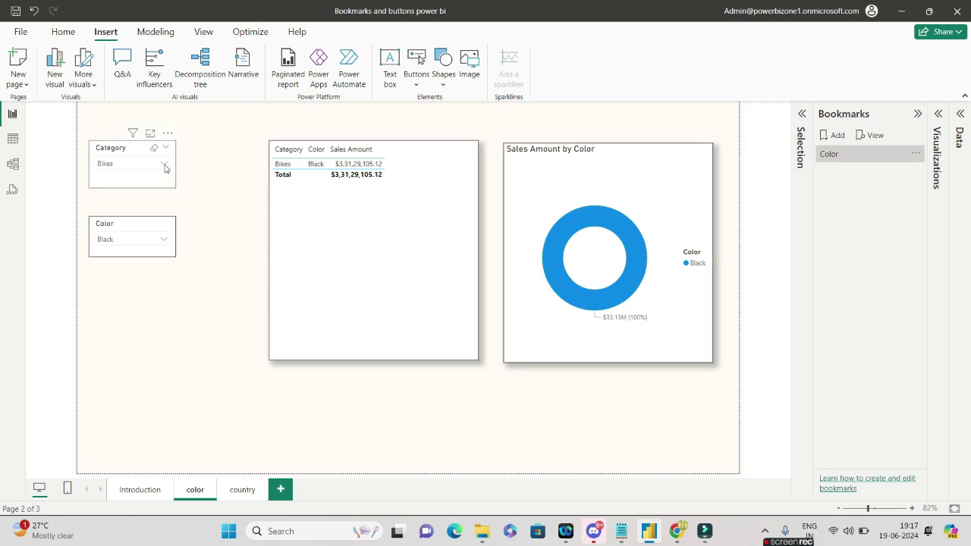
pyautogui.click(829, 154)
pyautogui.click(915, 154)
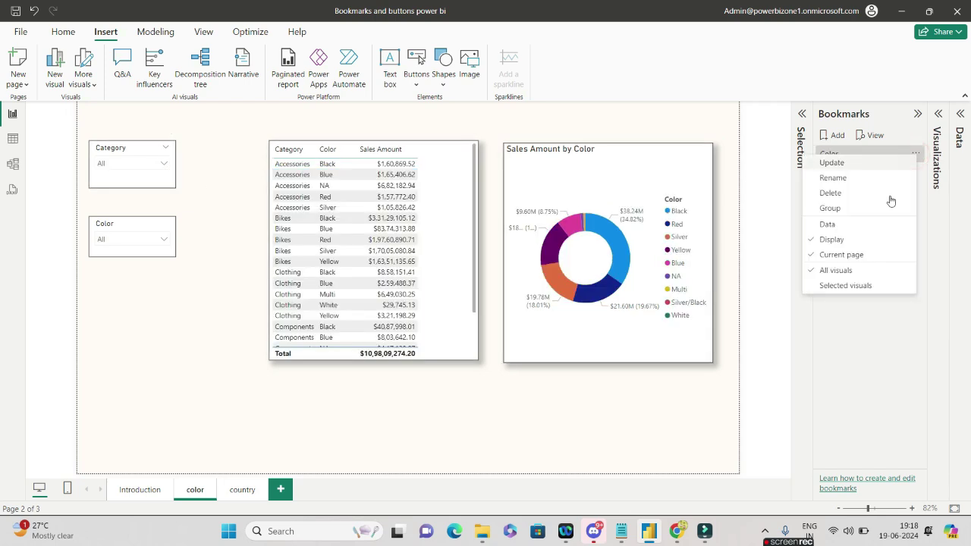
pyautogui.click(771, 196)
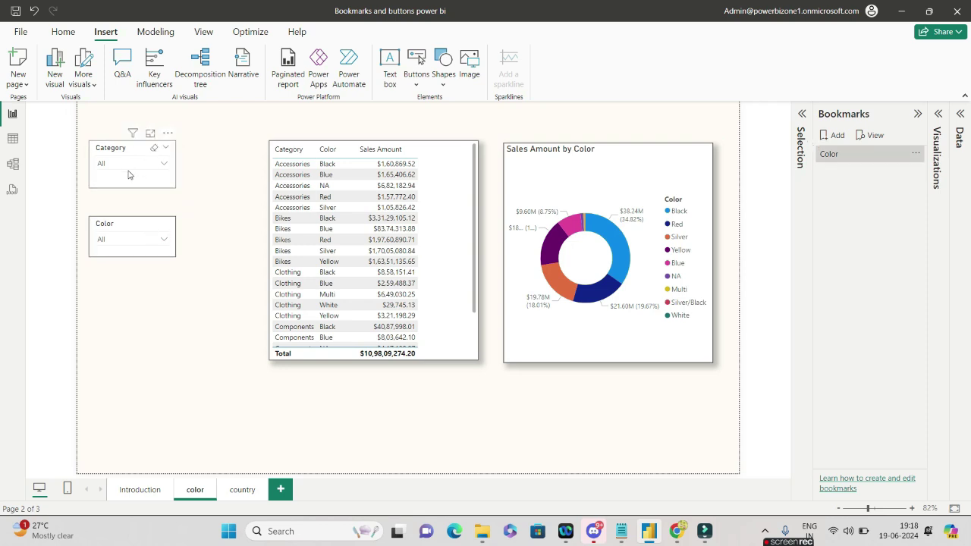
pyautogui.click(839, 161)
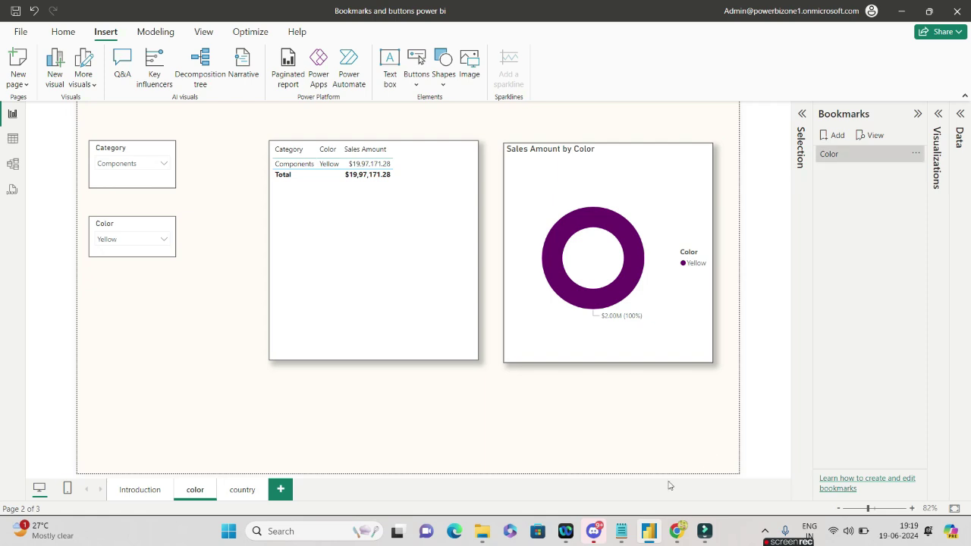
# Switch to Notepad to read the notes, and return to the report to review the Color bookmark's options
pyautogui.click(620, 531)
pyautogui.moveTo(356, 179); pyautogui.dragTo(694, 181)
pyautogui.moveTo(405, 189); pyautogui.dragTo(653, 191)
pyautogui.click(627, 126)
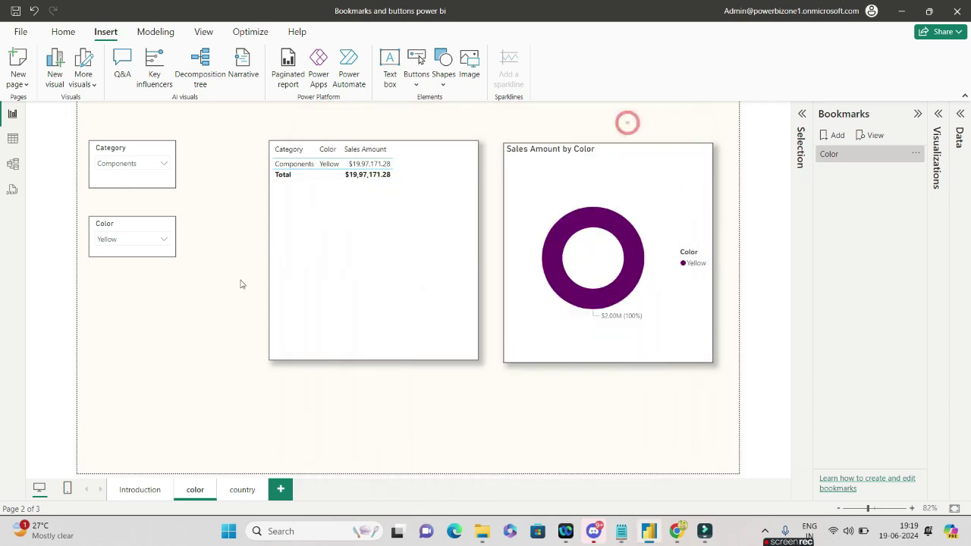
pyautogui.click(916, 153)
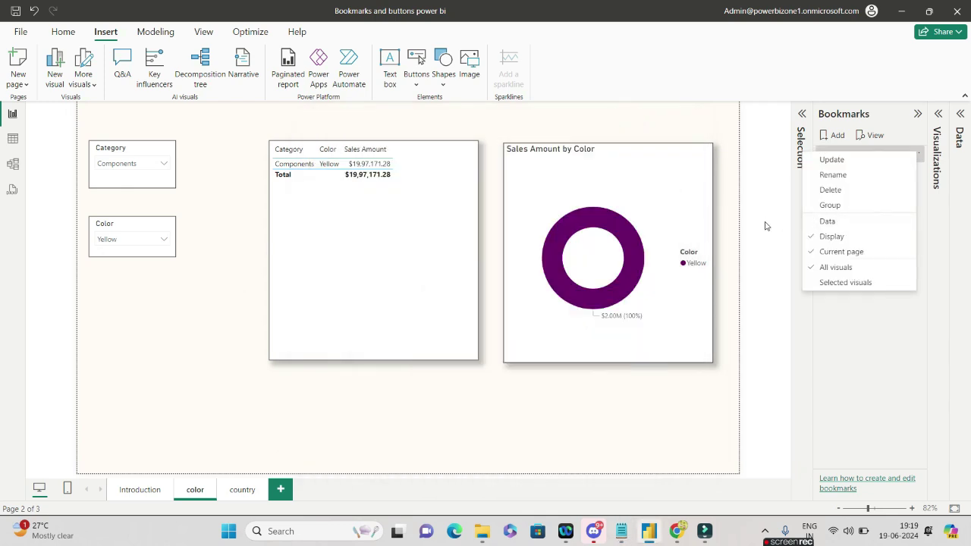
pyautogui.click(765, 225)
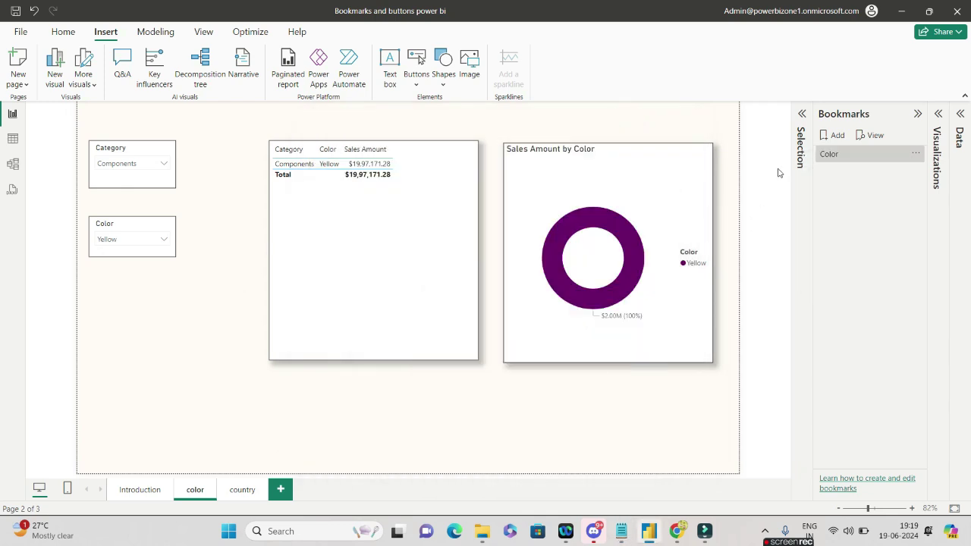
# Show the page's list of visuals and hide the Sales Amount by Color donut chart
pyautogui.click(802, 113)
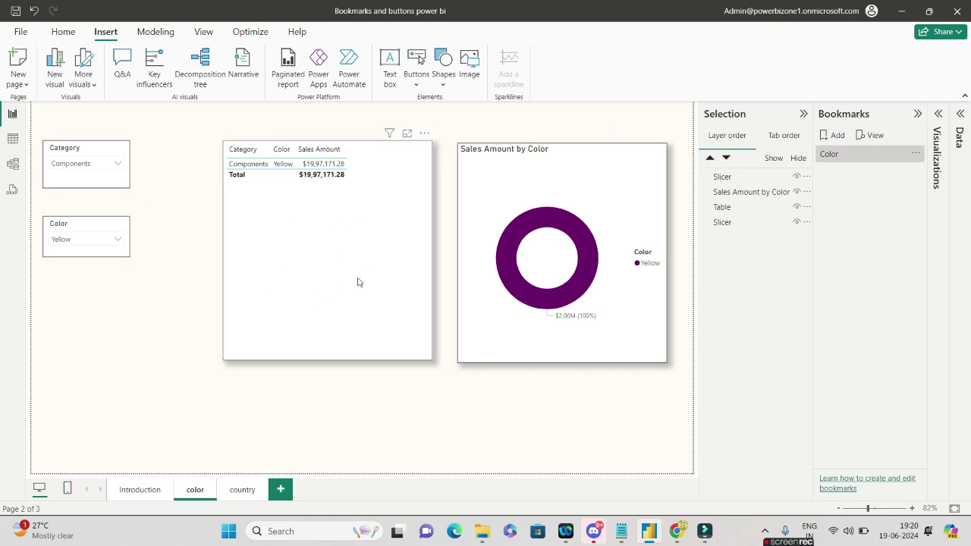
pyautogui.click(597, 222)
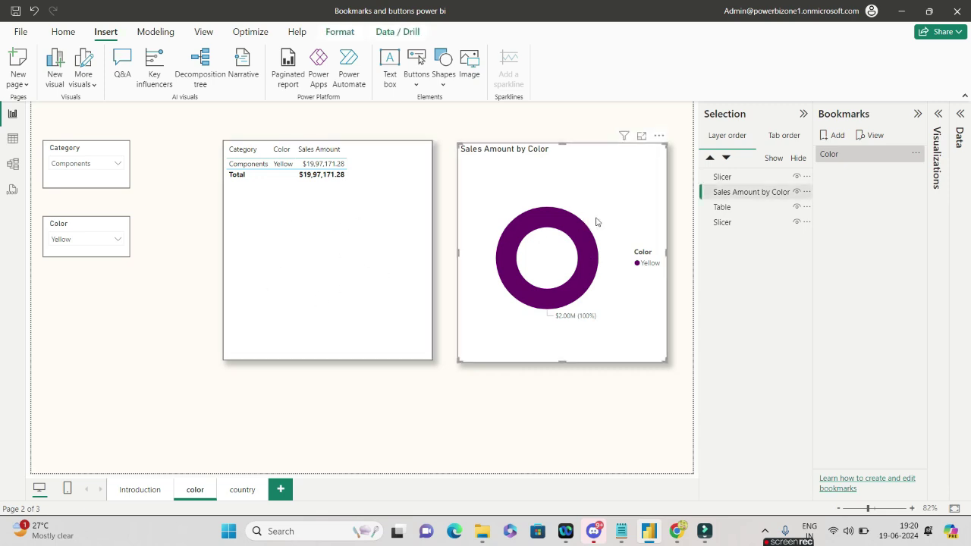
pyautogui.click(797, 192)
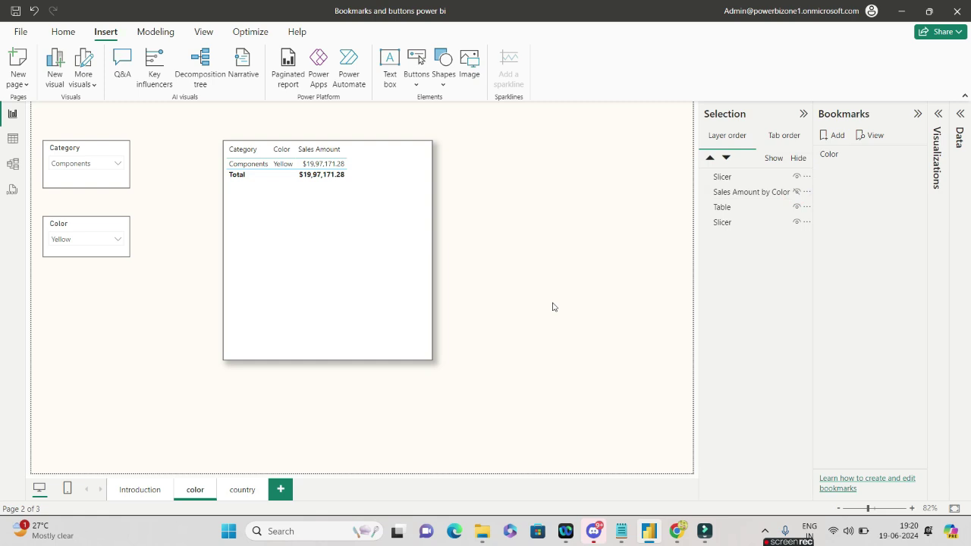
# Add a bookmark of the page with the donut chart hidden and name it Hide Pie
pyautogui.click(832, 138)
pyautogui.doubleClick(842, 170)
pyautogui.write('Hide ')
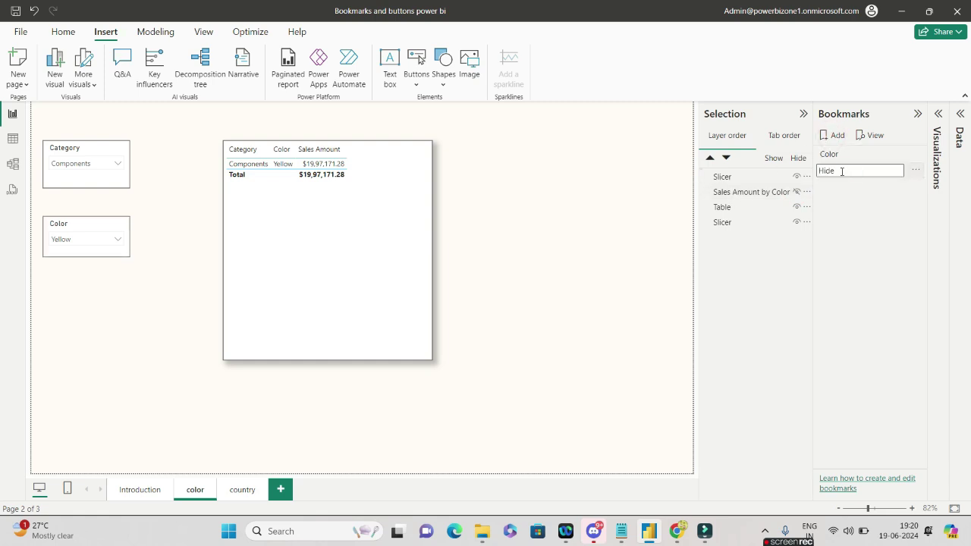
pyautogui.write('Chart')
pyautogui.press('Return')
pyautogui.doubleClick(914, 172)
pyautogui.write('Pie')
pyautogui.press('Return')
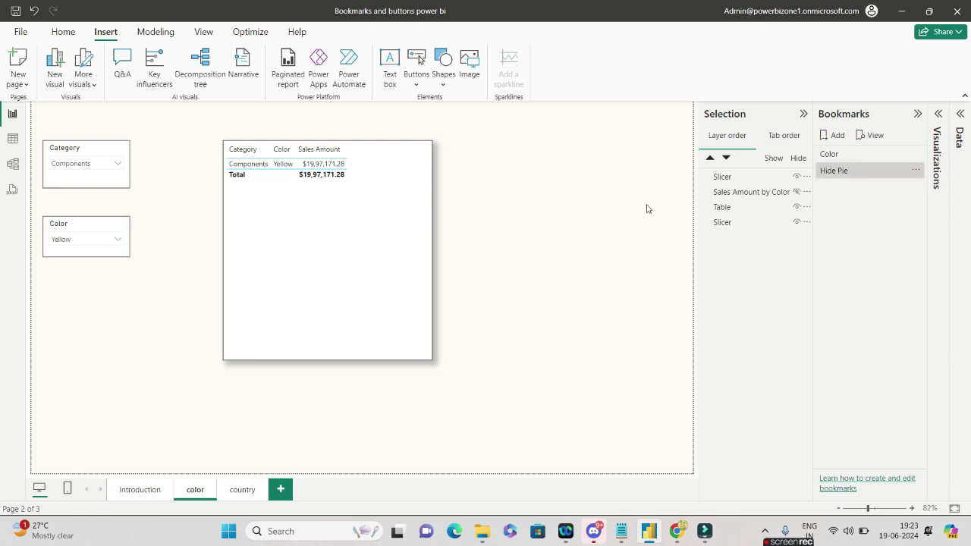
# Add a clustered column chart of Sales Amount by Color beside the table on the color page
pyautogui.click(940, 114)
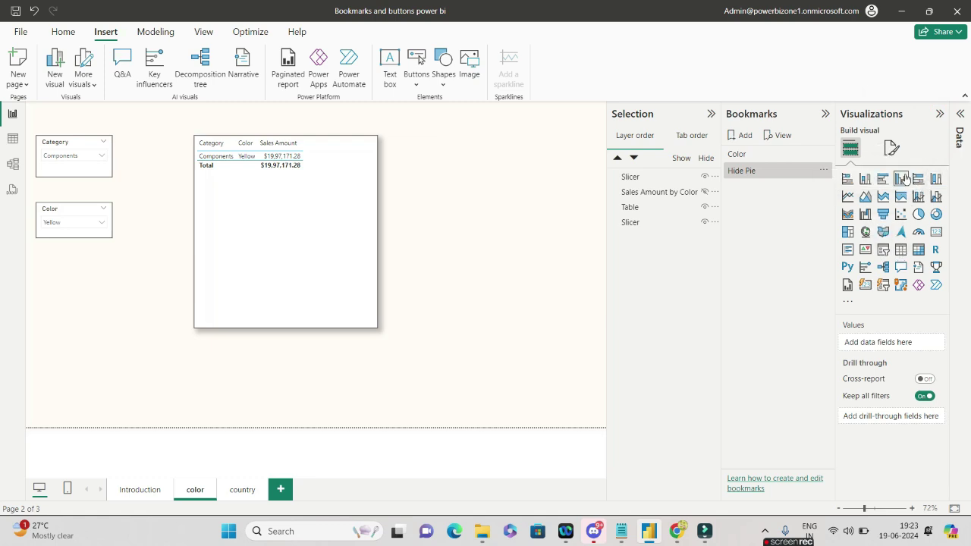
pyautogui.click(901, 179)
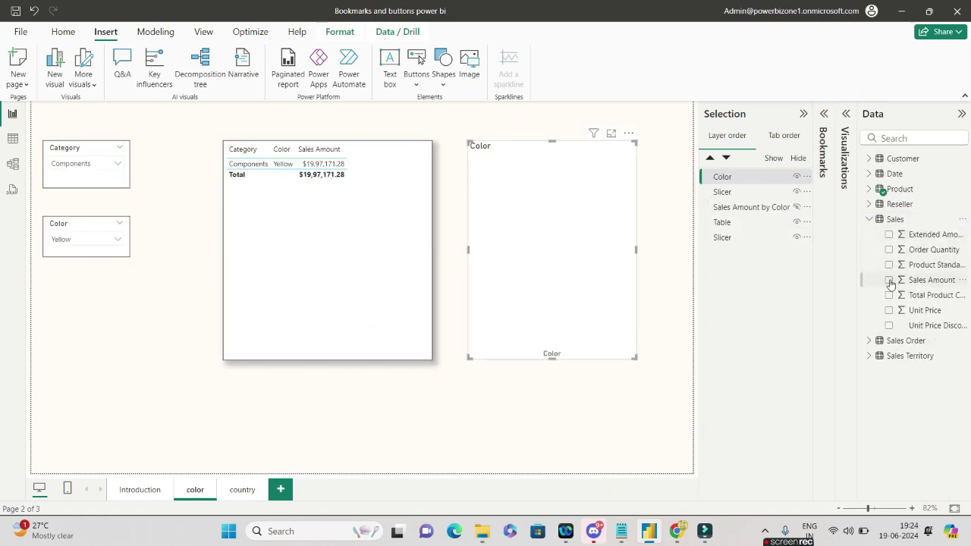
pyautogui.click(889, 280)
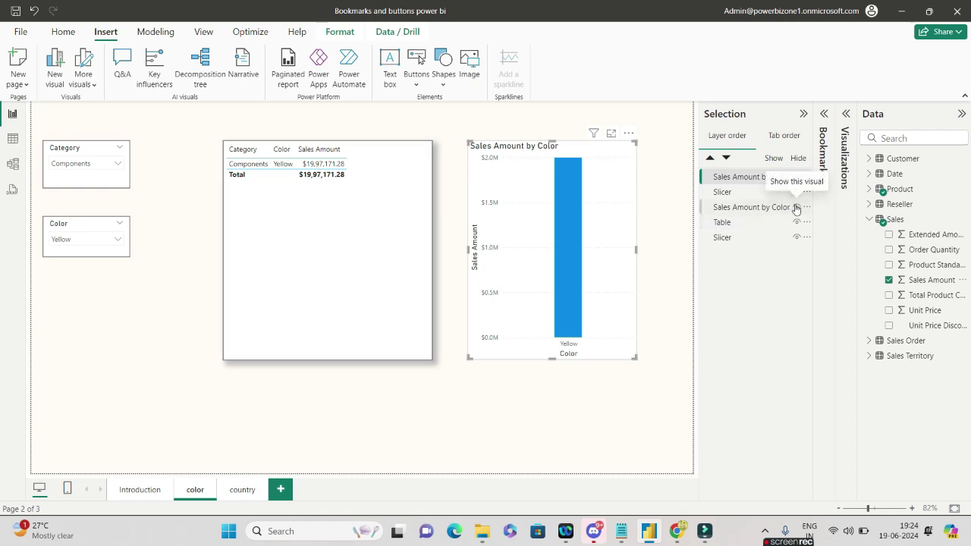
# Show the hidden Sales Amount by Color donut chart again and size and position the column chart over it
pyautogui.click(748, 209)
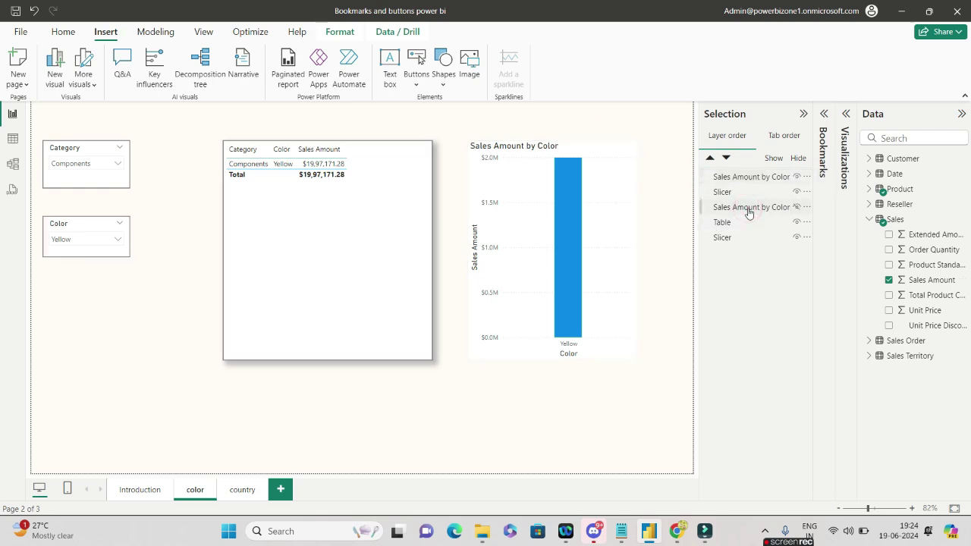
pyautogui.click(796, 207)
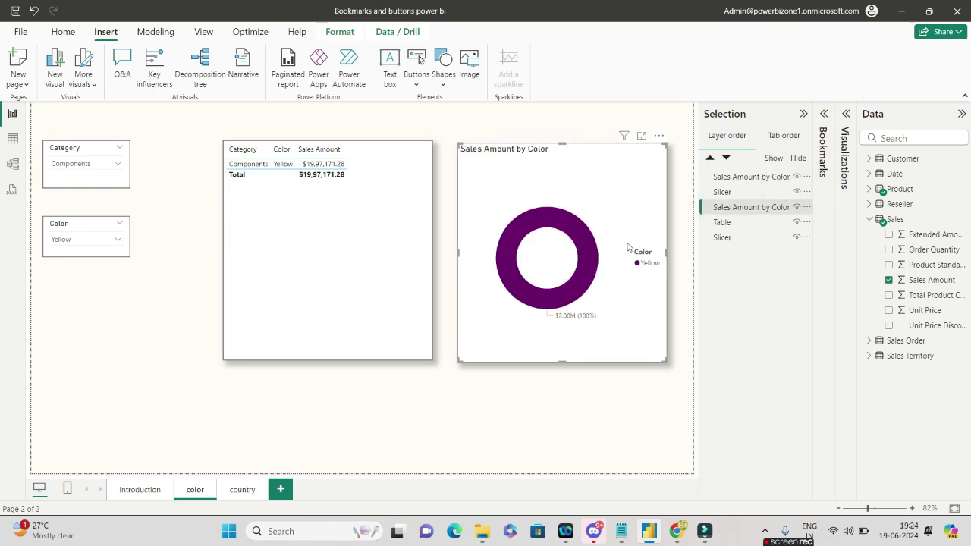
pyautogui.moveTo(628, 246); pyautogui.dragTo(631, 298)
pyautogui.click(633, 241)
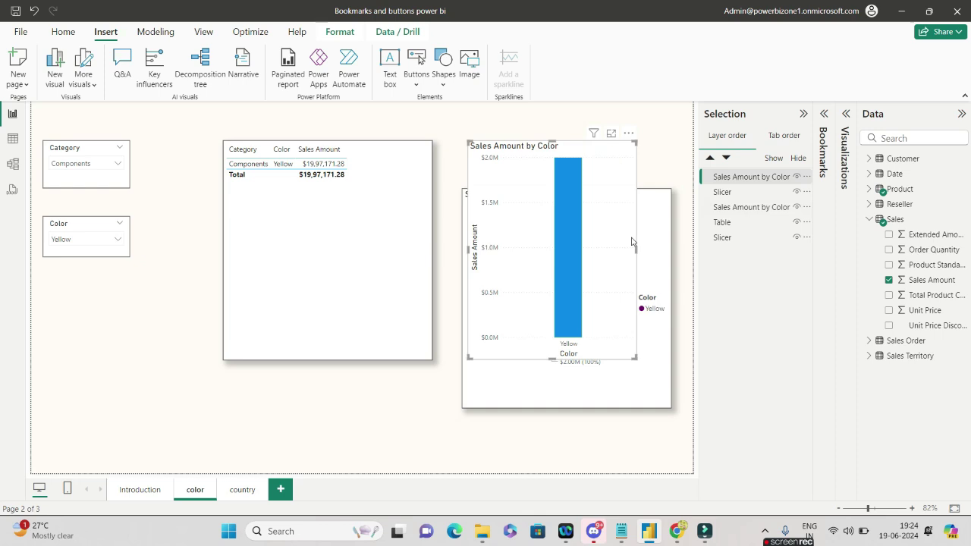
pyautogui.moveTo(635, 379); pyautogui.dragTo(636, 340)
# Apply the Hide Pie bookmark and align the remaining column chart with the donut chart's place beside the table
pyautogui.click(823, 157)
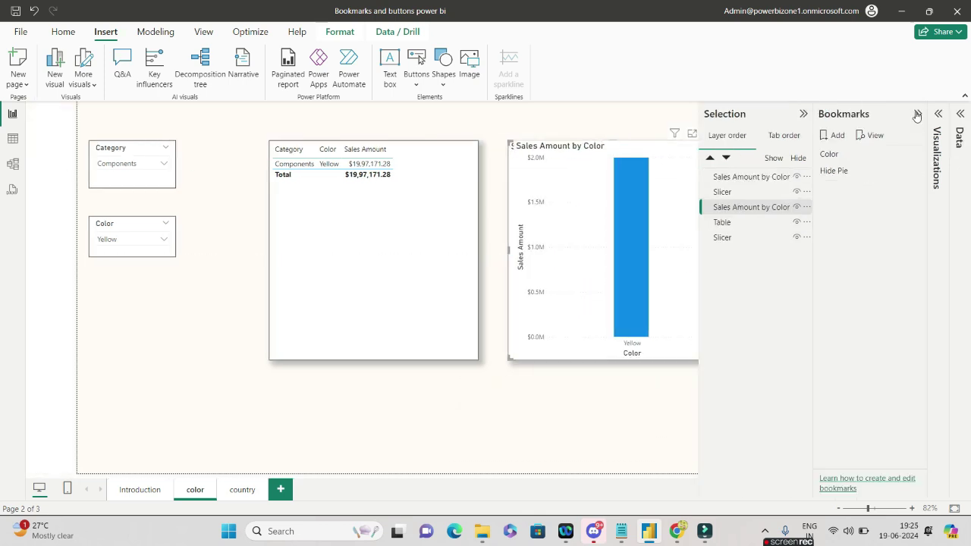
pyautogui.click(859, 174)
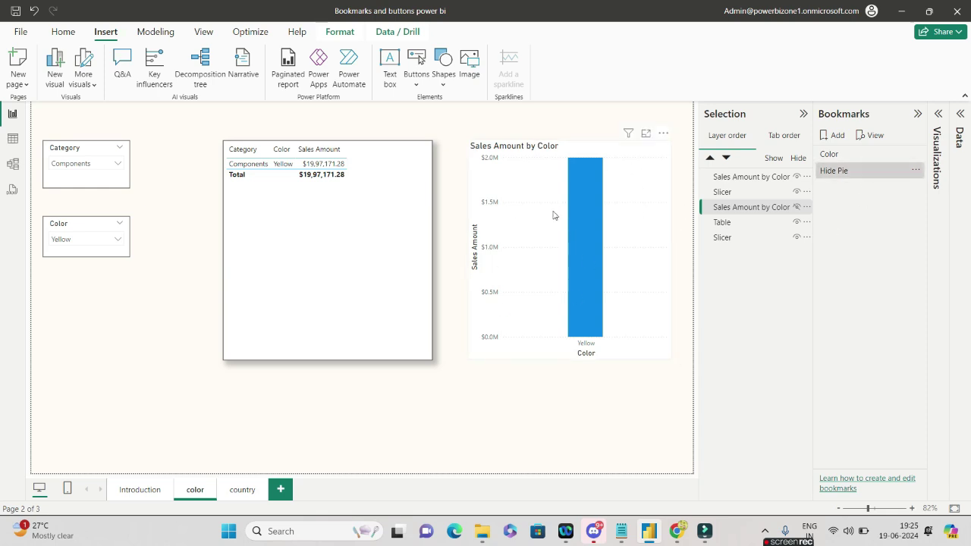
pyautogui.click(564, 317)
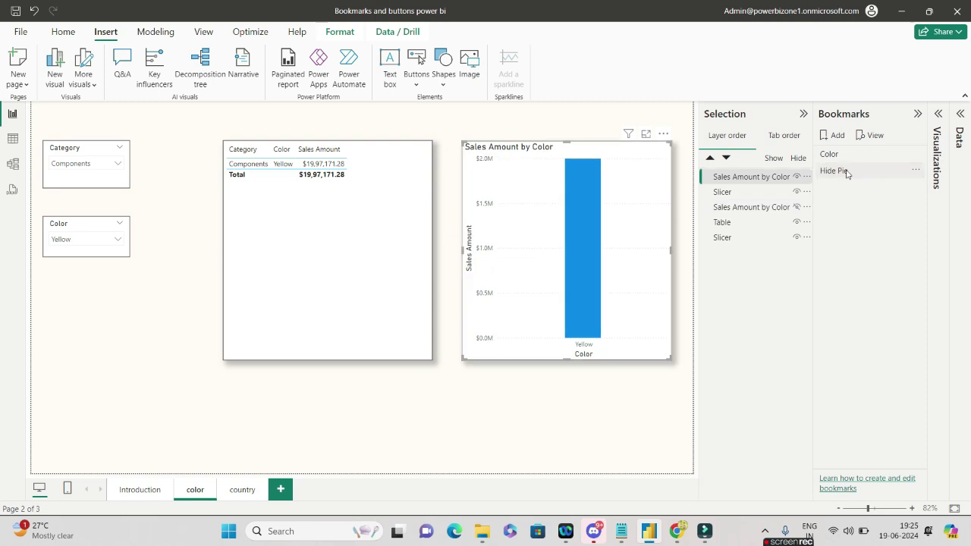
# Add a bookmark of the color page and name it Hide Bar
pyautogui.click(837, 137)
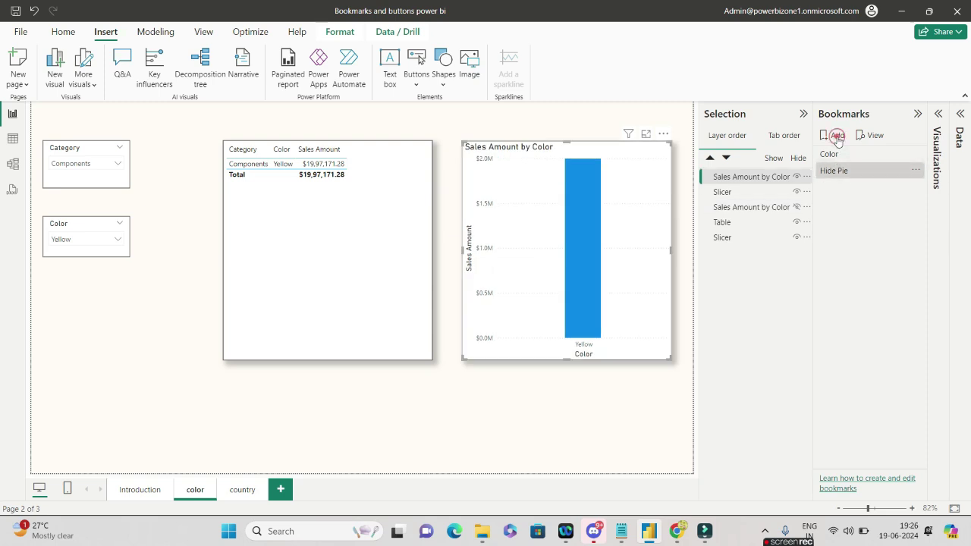
pyautogui.doubleClick(852, 189)
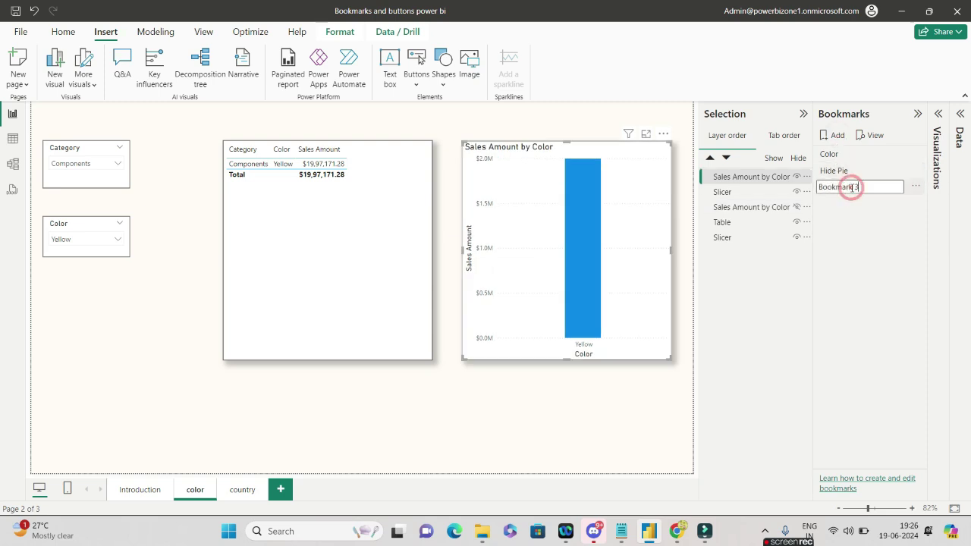
pyautogui.write('Hide Bar')
pyautogui.press('Return')
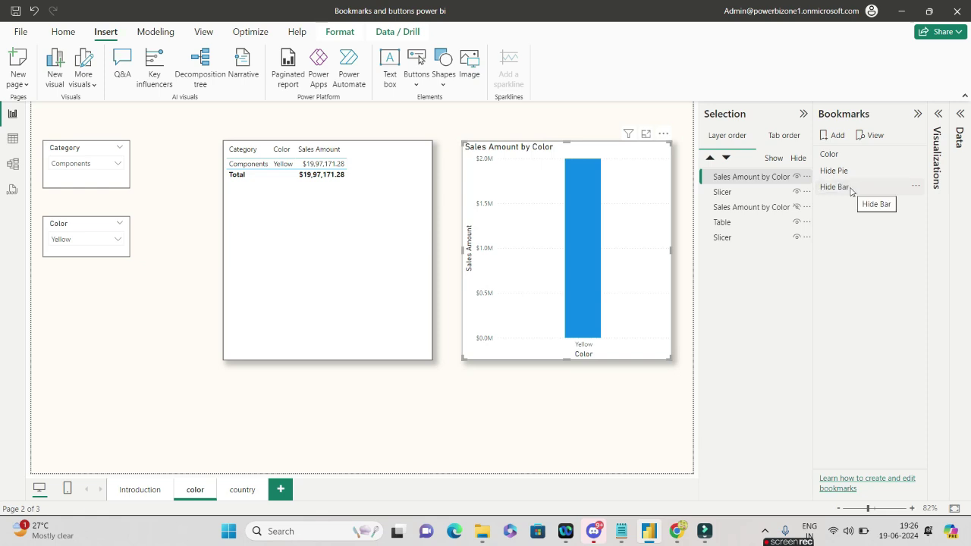
# Hide the column chart, show the donut chart, and apply the Hide Pie and Hide Bar bookmarks to test them
pyautogui.click(796, 177)
pyautogui.click(797, 206)
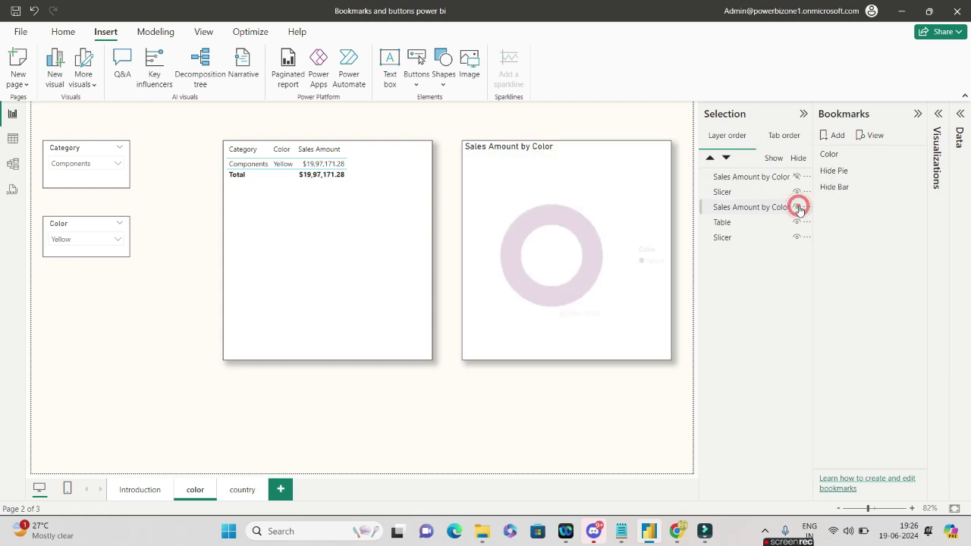
pyautogui.click(846, 176)
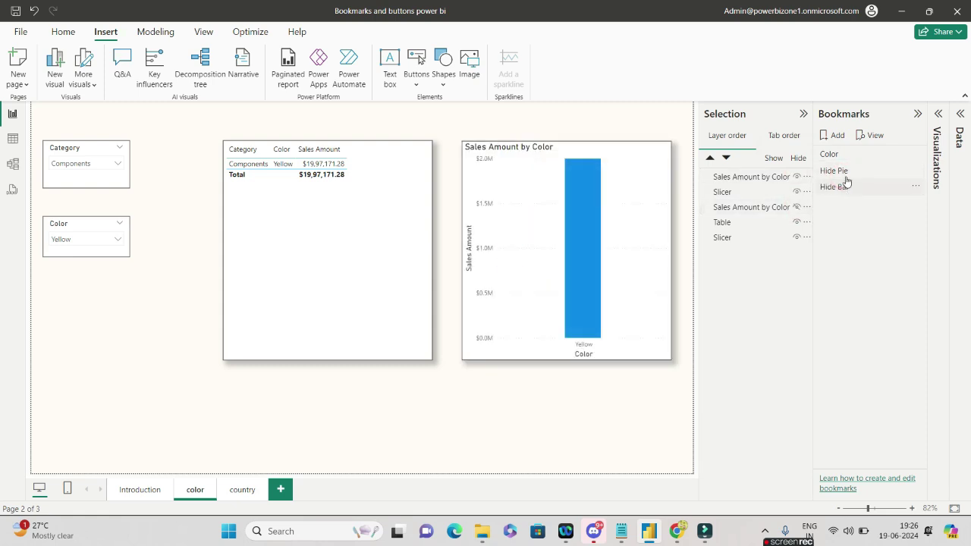
pyautogui.click(852, 186)
pyautogui.click(854, 188)
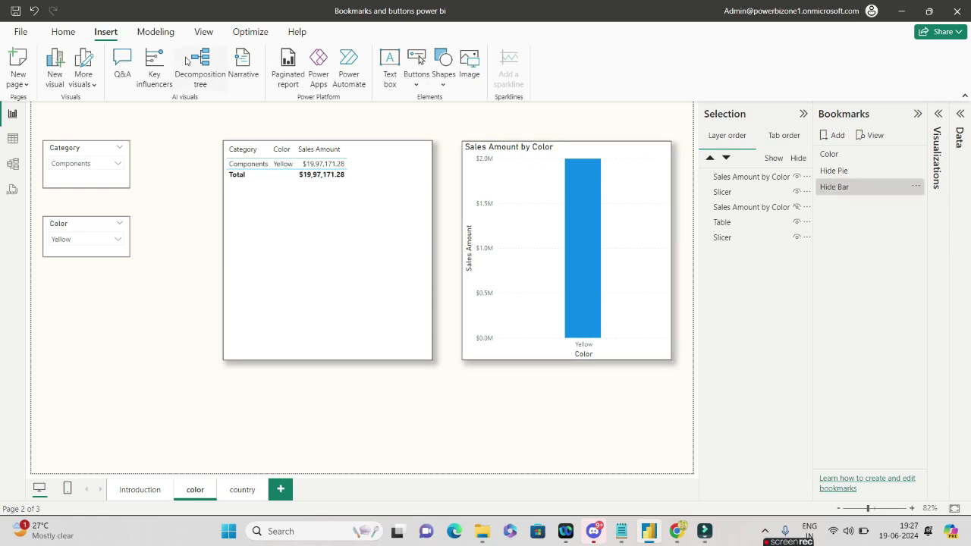
# Insert a blank button below the table on the color page and set its text to Bar
pyautogui.click(419, 86)
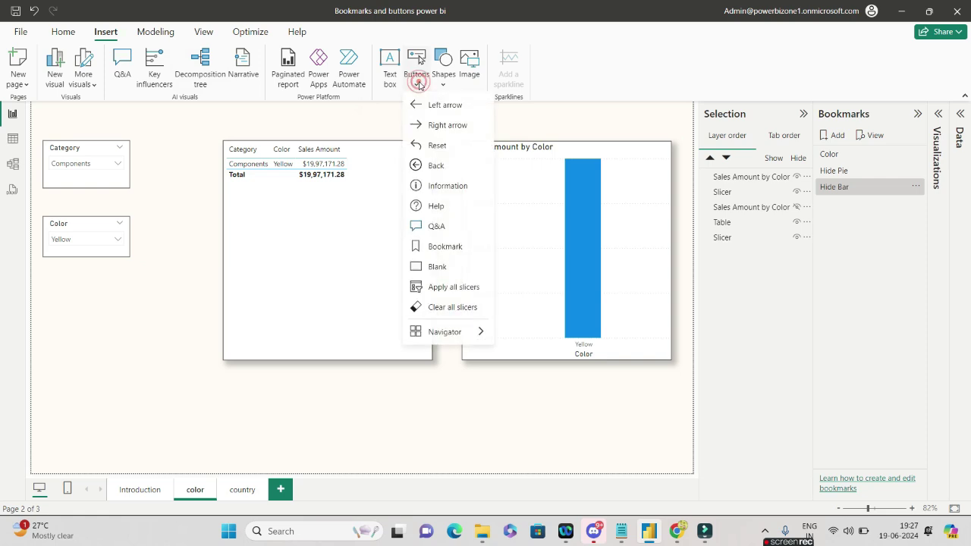
pyautogui.click(425, 265)
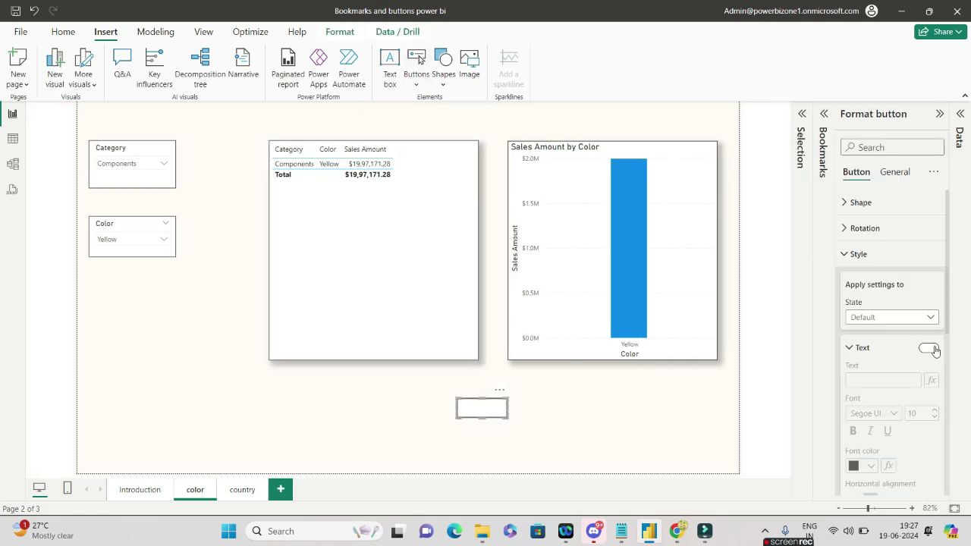
pyautogui.click(929, 347)
pyautogui.click(889, 380)
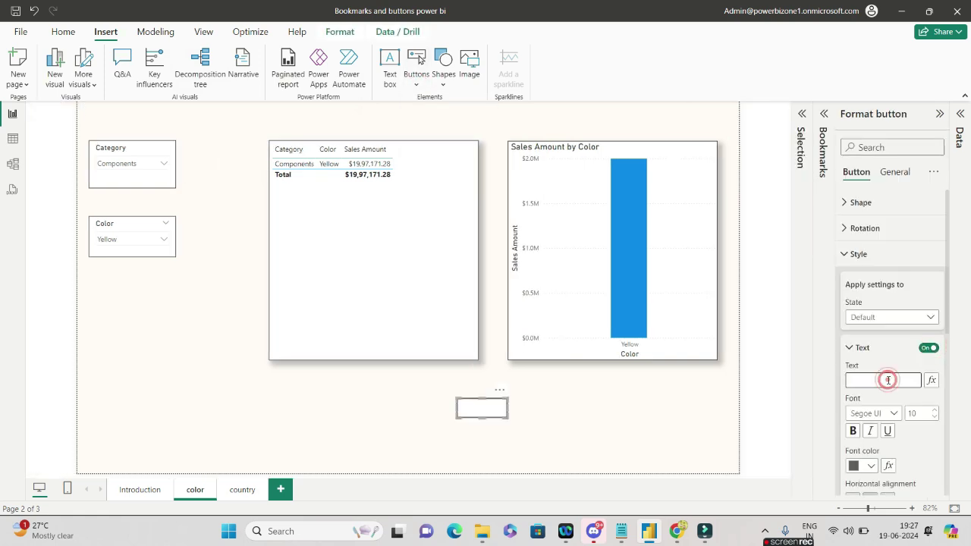
pyautogui.write('Only Bar')
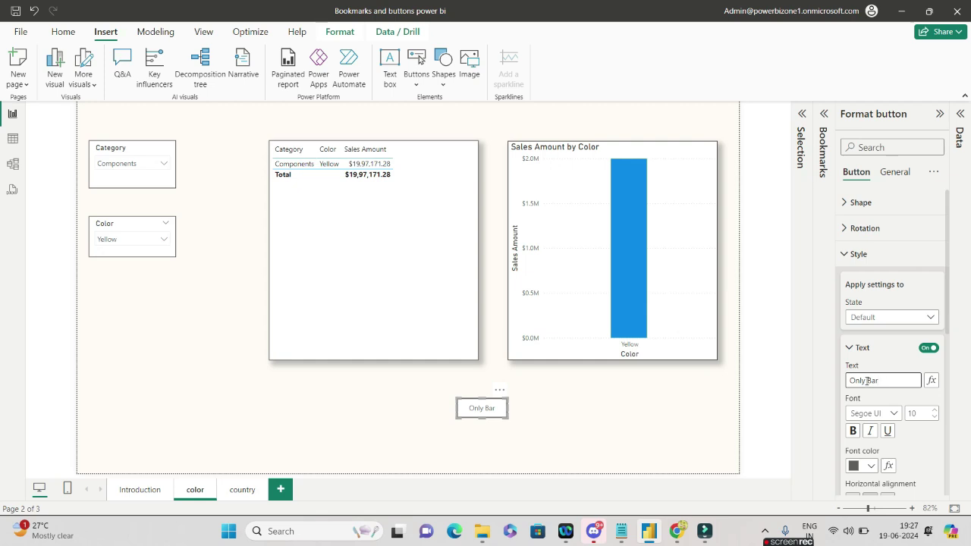
pyautogui.moveTo(867, 381); pyautogui.dragTo(848, 380)
pyautogui.press('BackSpace')
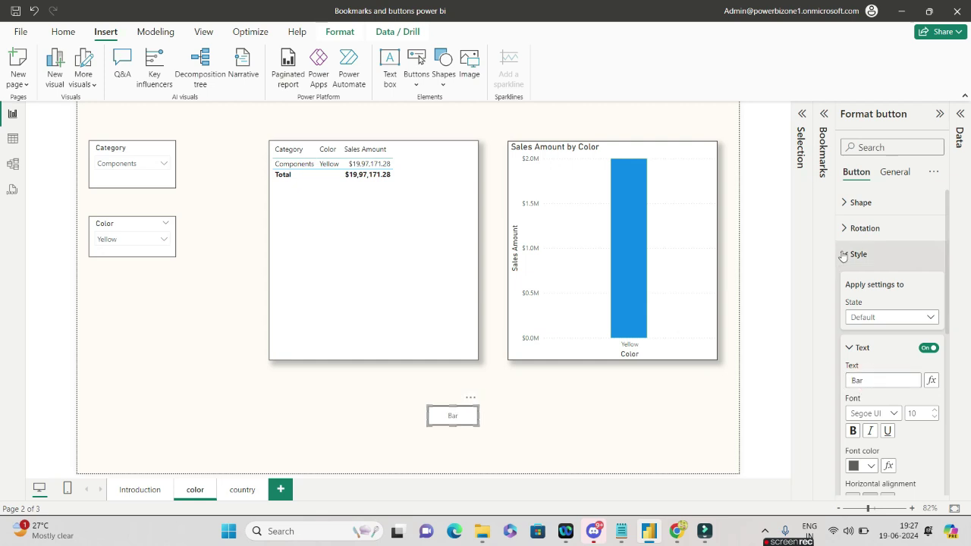
# Turn on the Bar button's action, set it to the Hide Pie bookmark, and test the button
pyautogui.click(843, 255)
pyautogui.click(843, 254)
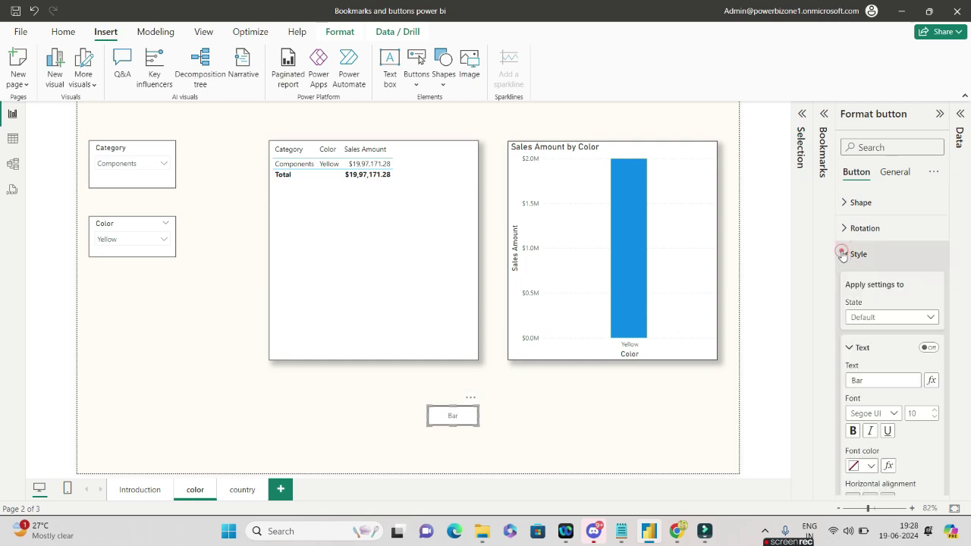
pyautogui.click(843, 255)
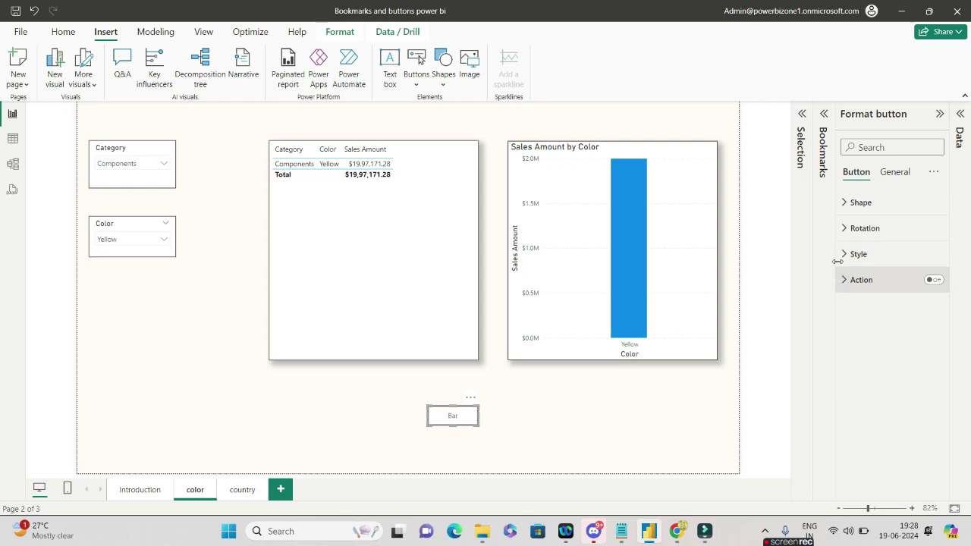
pyautogui.click(824, 114)
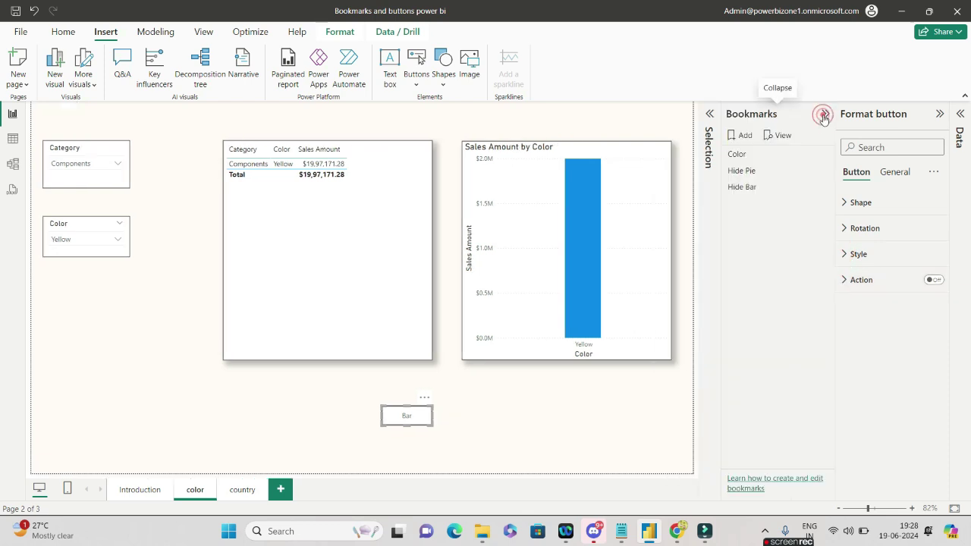
pyautogui.click(934, 281)
pyautogui.click(844, 280)
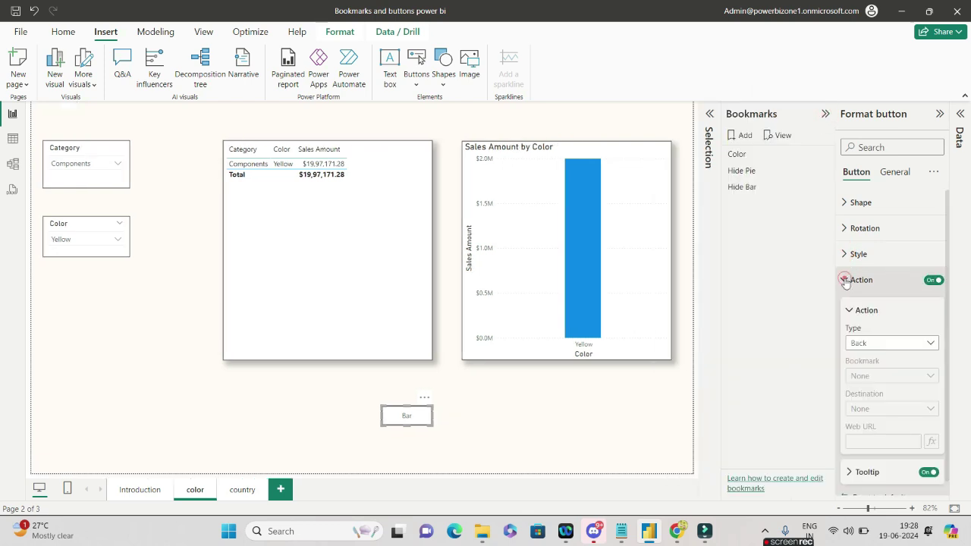
pyautogui.click(884, 348)
pyautogui.click(830, 349)
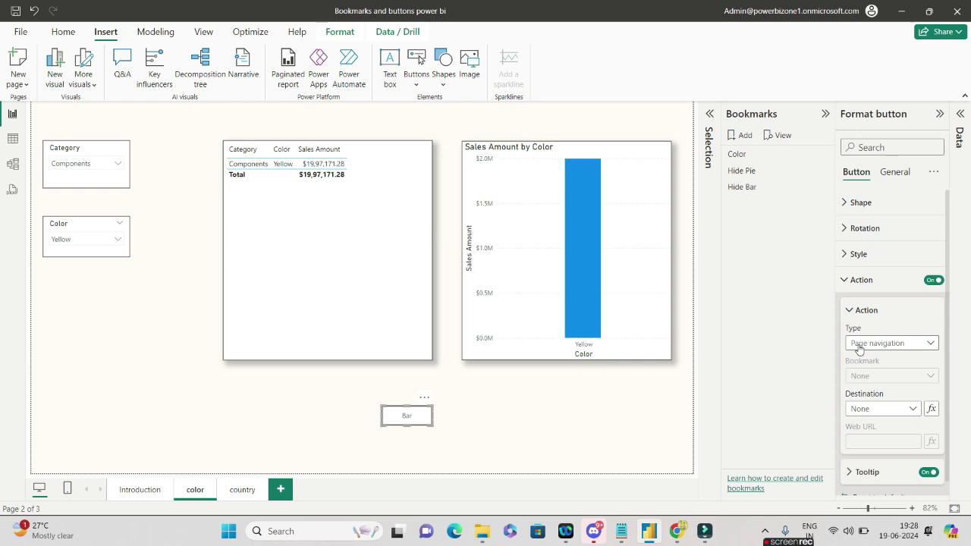
pyautogui.click(859, 349)
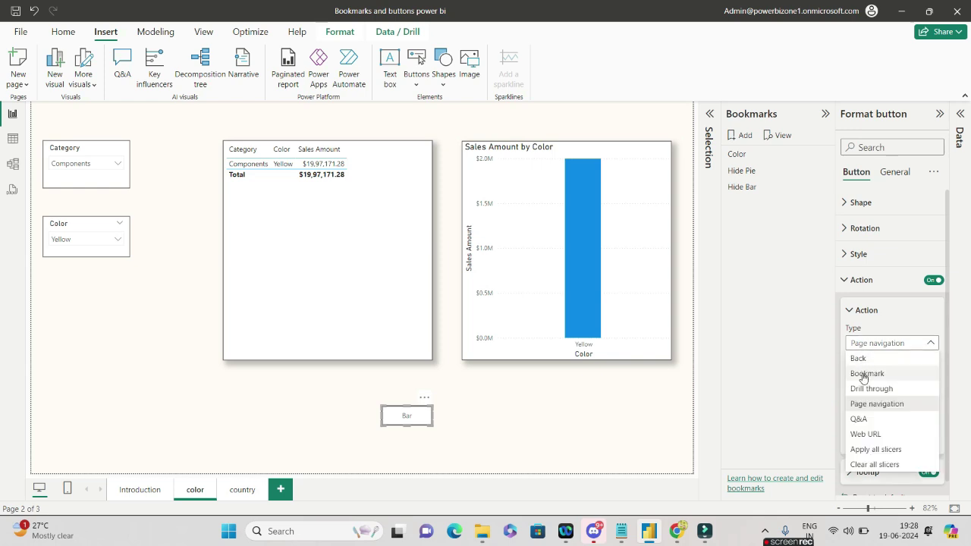
pyautogui.click(865, 374)
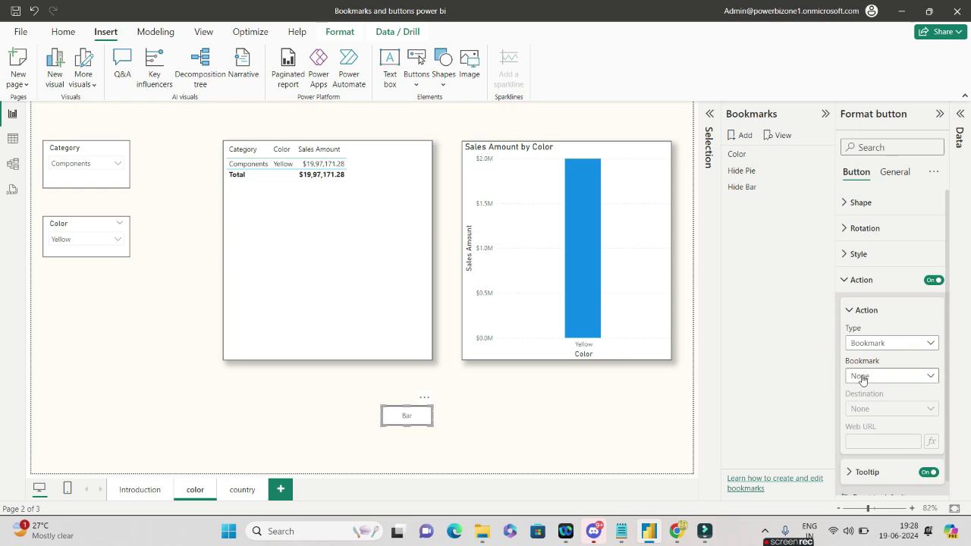
pyautogui.click(863, 379)
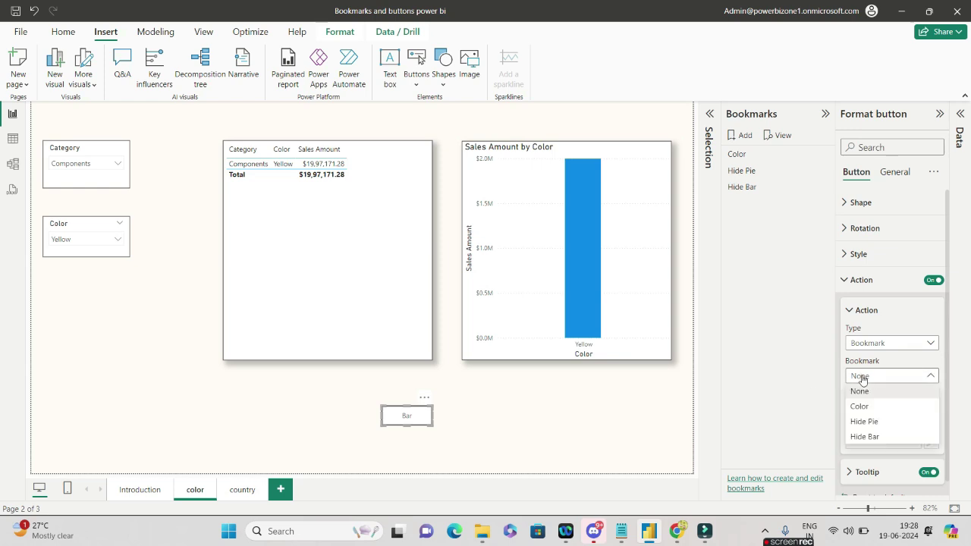
pyautogui.click(875, 426)
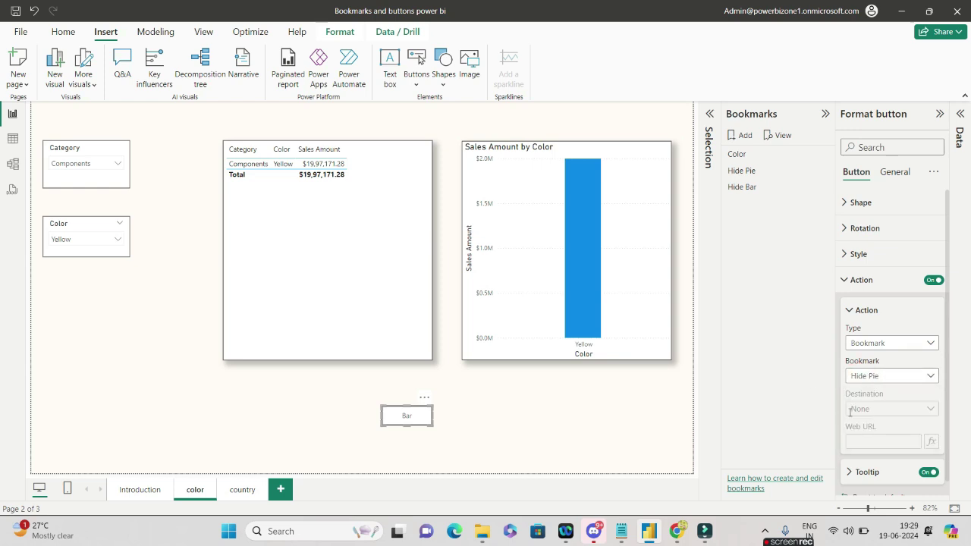
pyautogui.keyDown('ctrl'); pyautogui.click(425, 420); pyautogui.keyUp('ctrl')
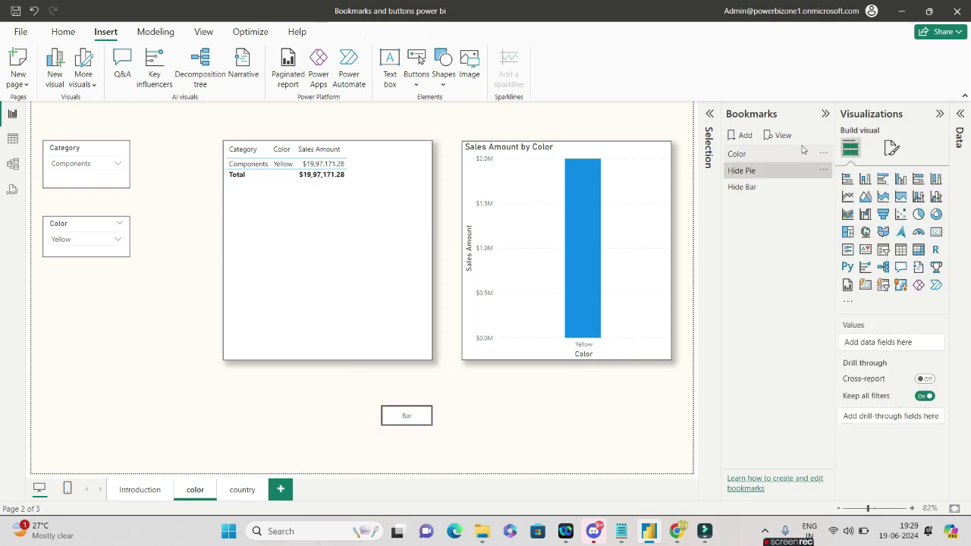
# Insert a second blank button beside the Bar button and set its text to Pie
pyautogui.click(416, 74)
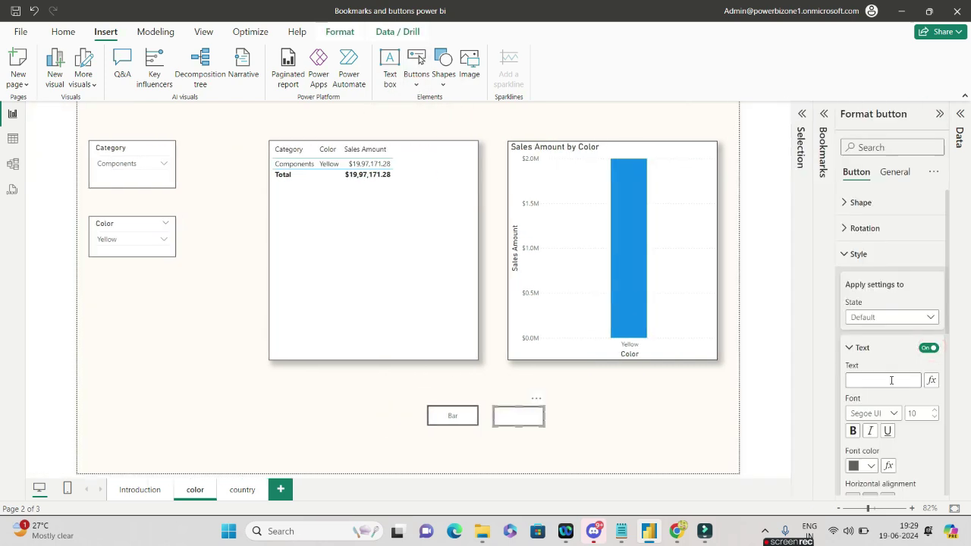
pyautogui.click(892, 380)
pyautogui.write('Pie')
pyautogui.click(858, 254)
# Turn on the Pie button's action, set it to the Hide Bar bookmark, and close the button formatting
pyautogui.click(935, 280)
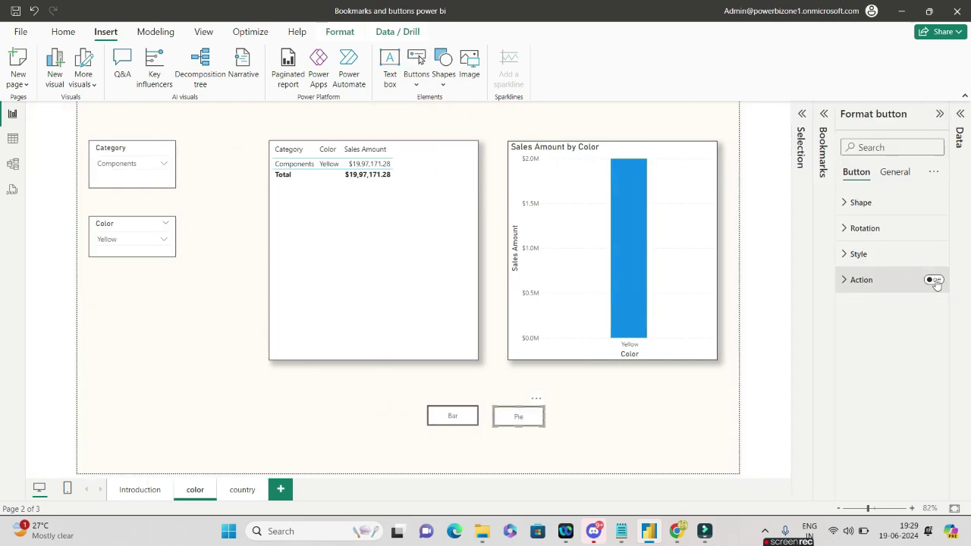
pyautogui.click(843, 280)
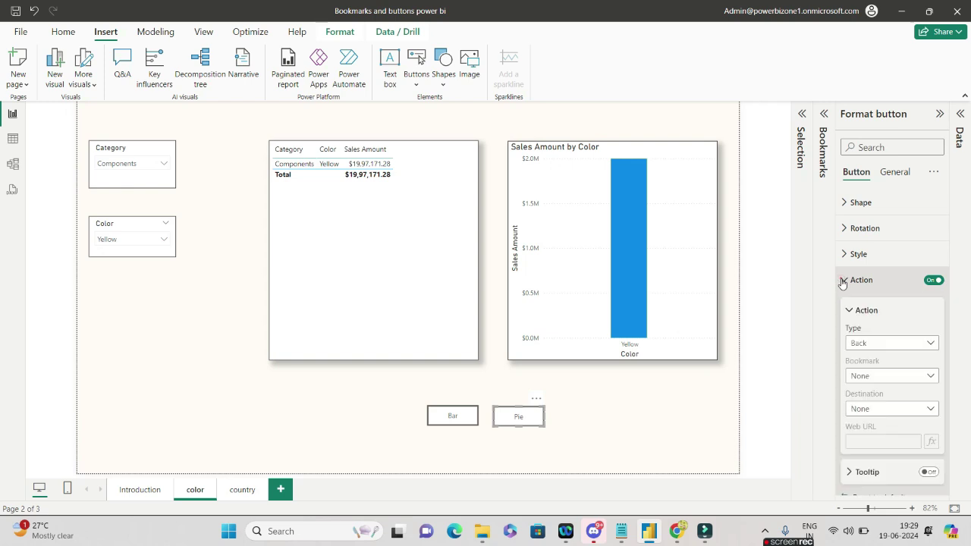
pyautogui.click(875, 343)
pyautogui.click(873, 373)
pyautogui.click(884, 376)
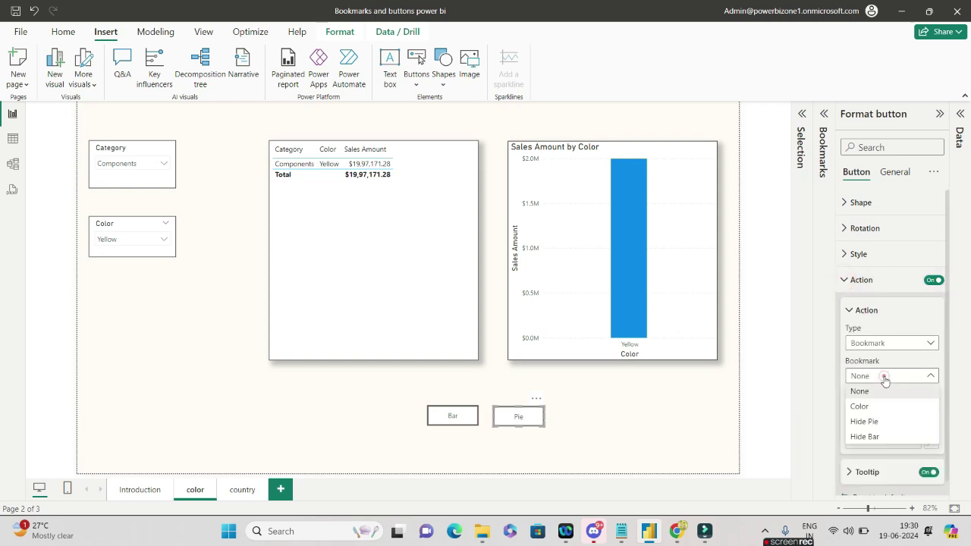
pyautogui.click(885, 438)
pyautogui.click(910, 280)
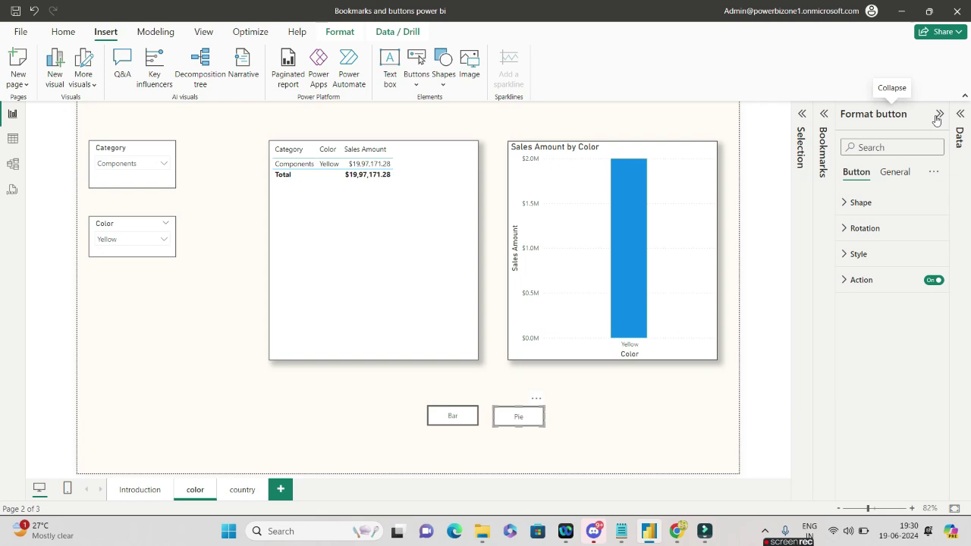
pyautogui.click(938, 115)
pyautogui.click(750, 409)
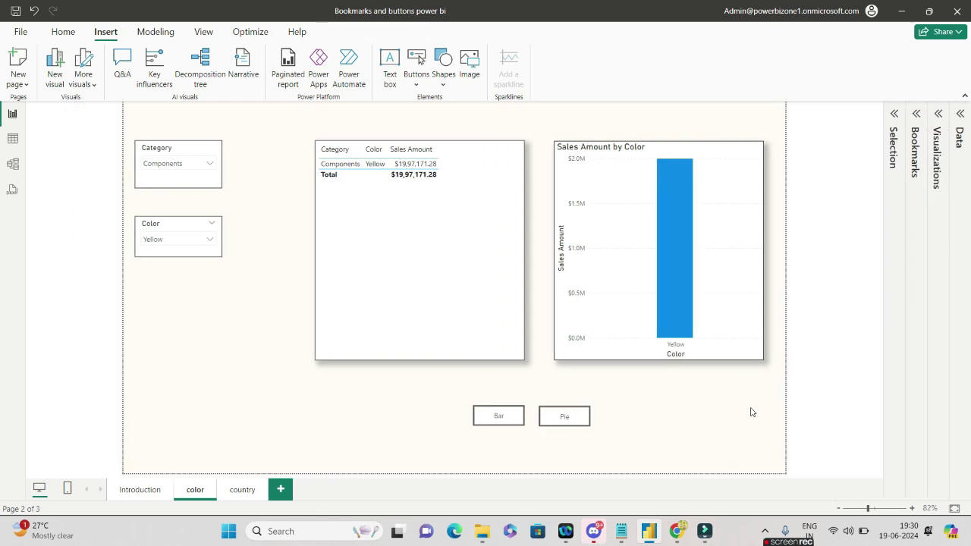
# Apply the Hide Bar bookmark and update it to store the current state of the color page
pyautogui.click(850, 187)
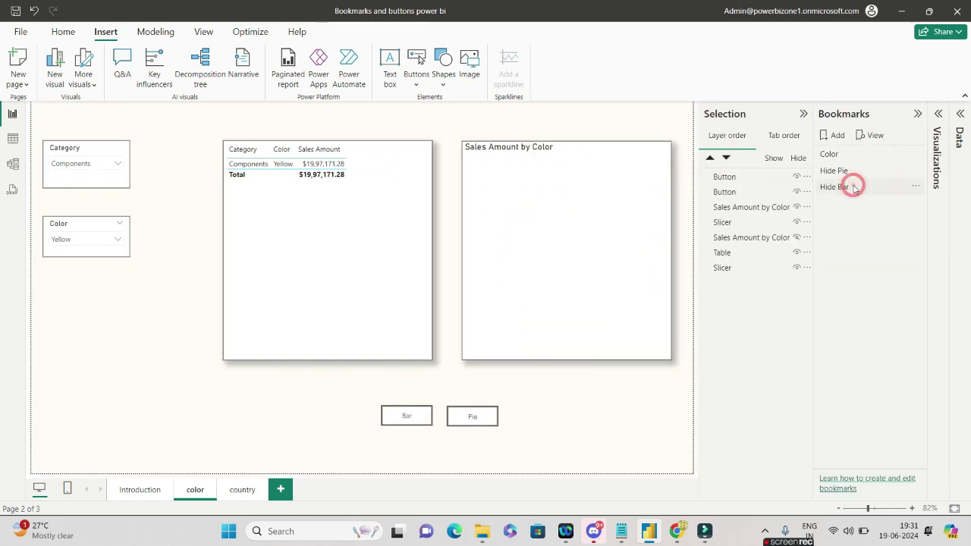
pyautogui.click(915, 187)
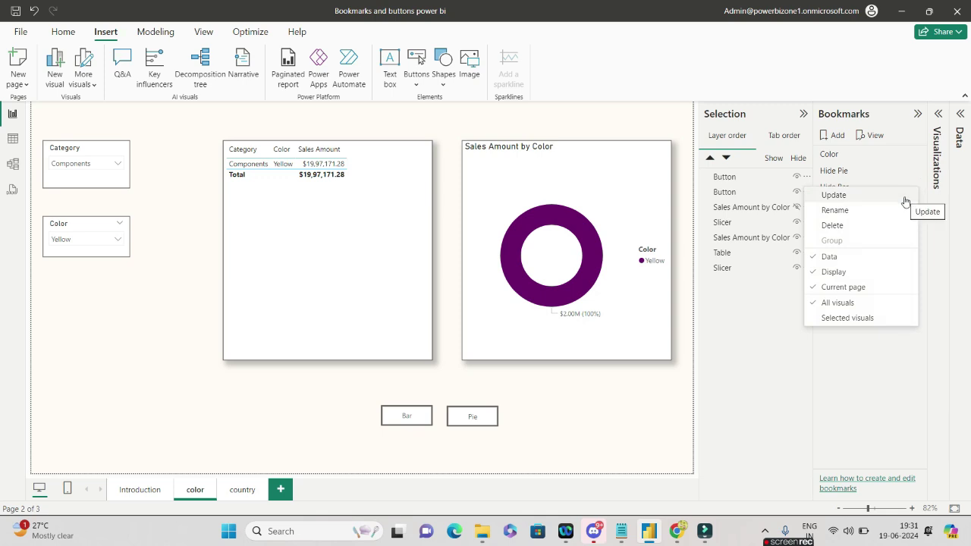
pyautogui.click(905, 200)
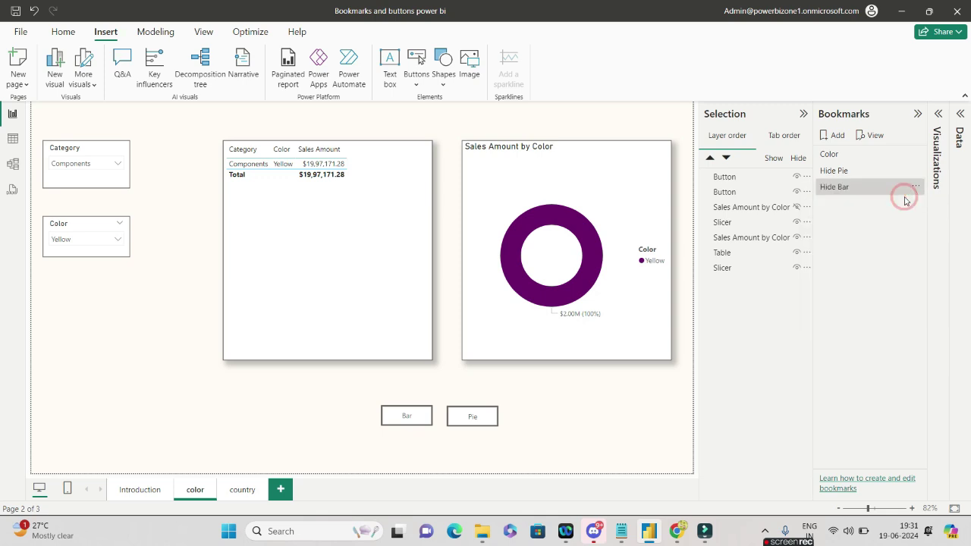
# Apply the Hide Pie bookmark, then test the Pie and Bar buttons to switch between the two charts
pyautogui.click(844, 172)
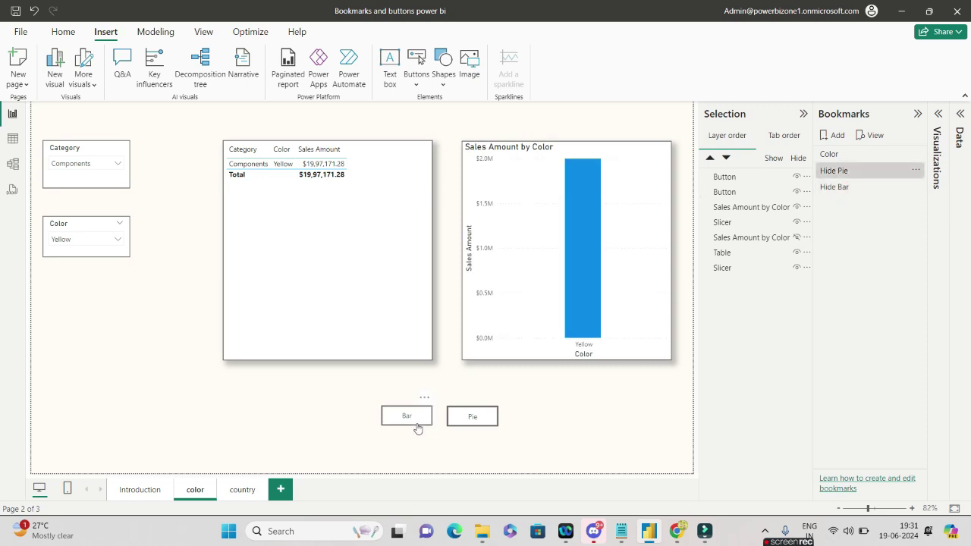
pyautogui.keyDown('ctrl'); pyautogui.click(468, 423); pyautogui.keyUp('ctrl')
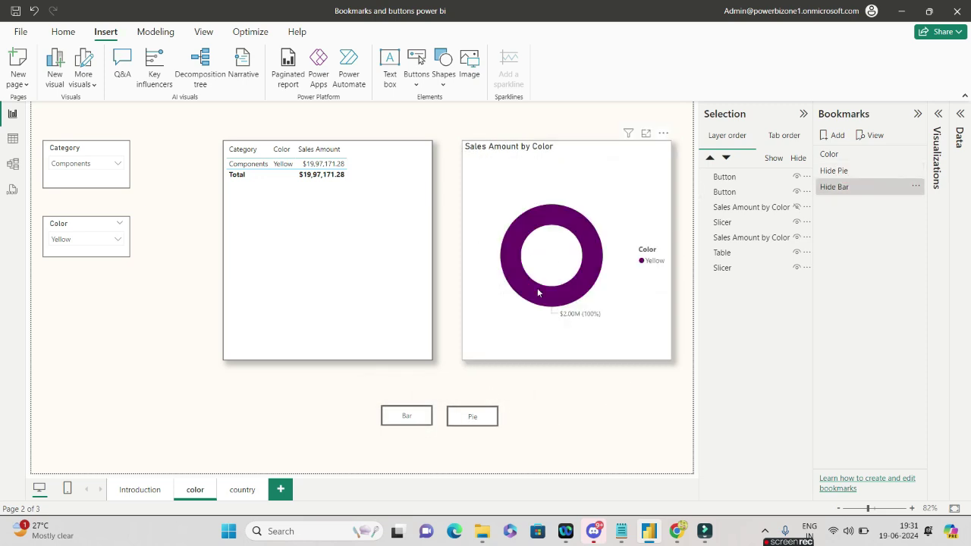
pyautogui.keyDown('ctrl'); pyautogui.click(408, 417); pyautogui.keyUp('ctrl')
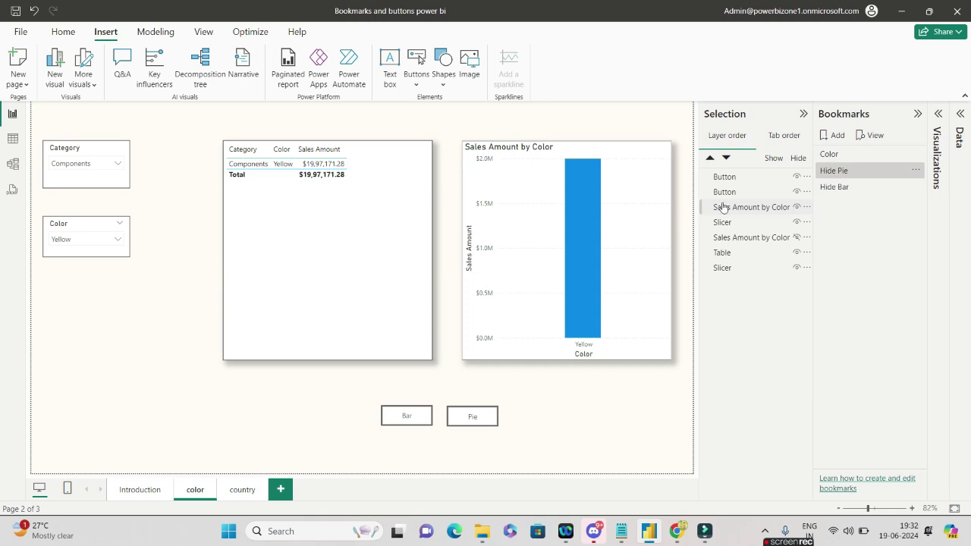
# Examine which data, display, page and visual options the Hide Pie bookmark stores, and put away the selection and bookmark lists
pyautogui.click(917, 174)
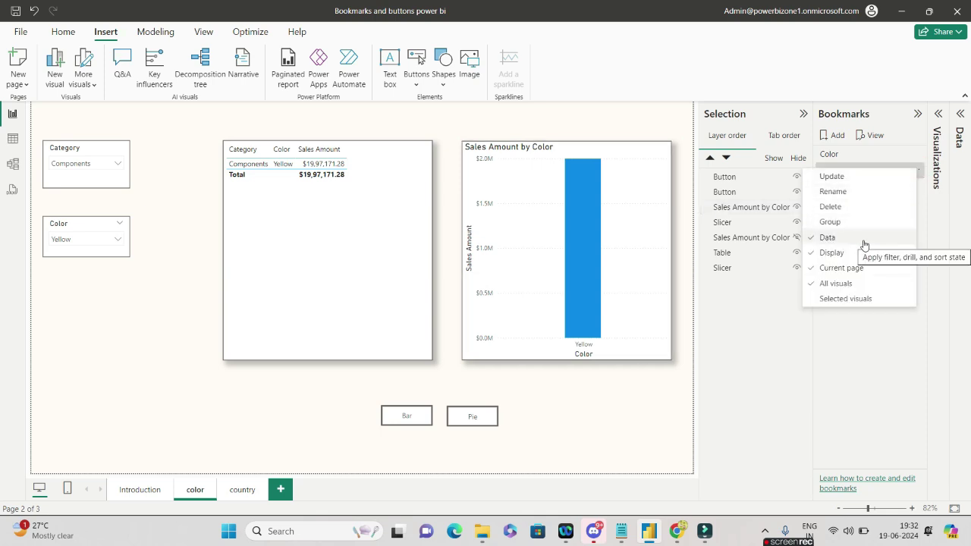
pyautogui.click(796, 332)
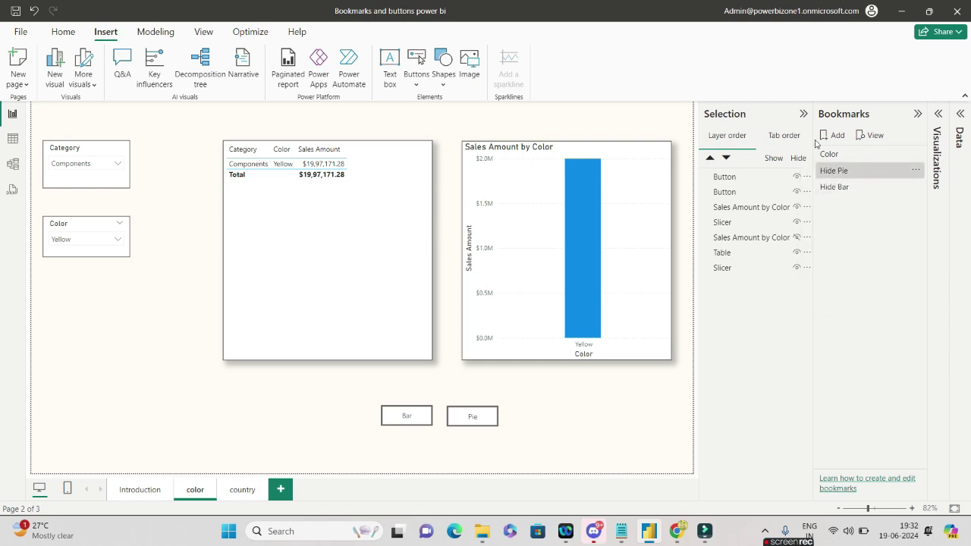
pyautogui.click(803, 113)
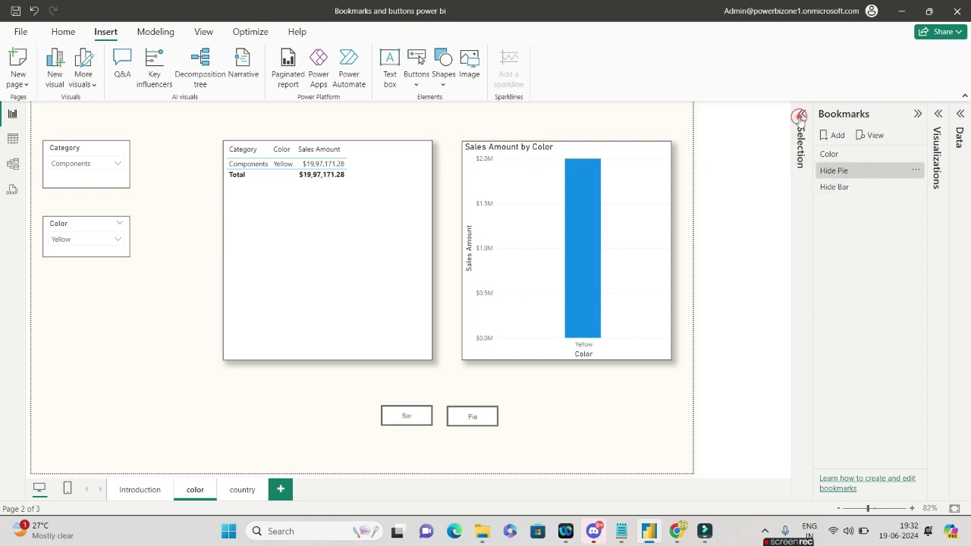
pyautogui.click(916, 170)
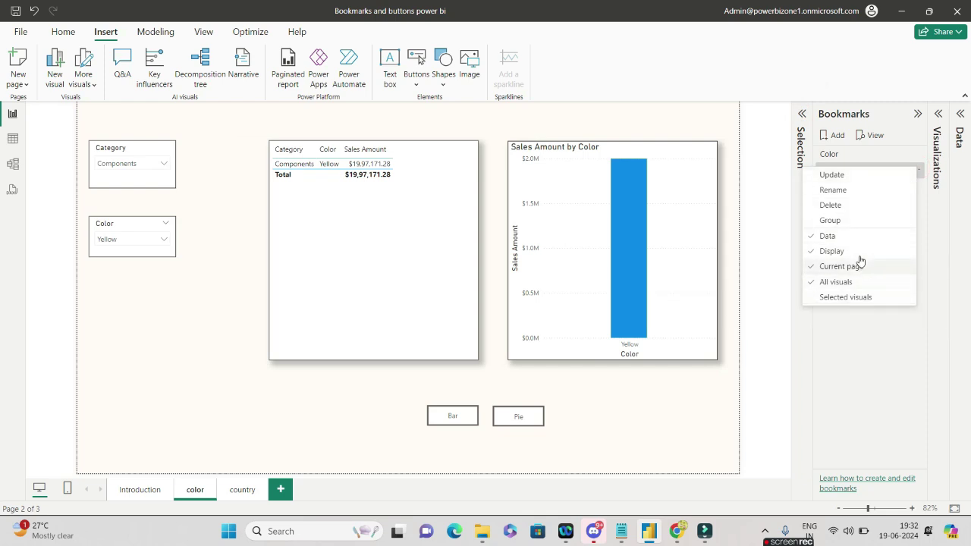
pyautogui.click(870, 334)
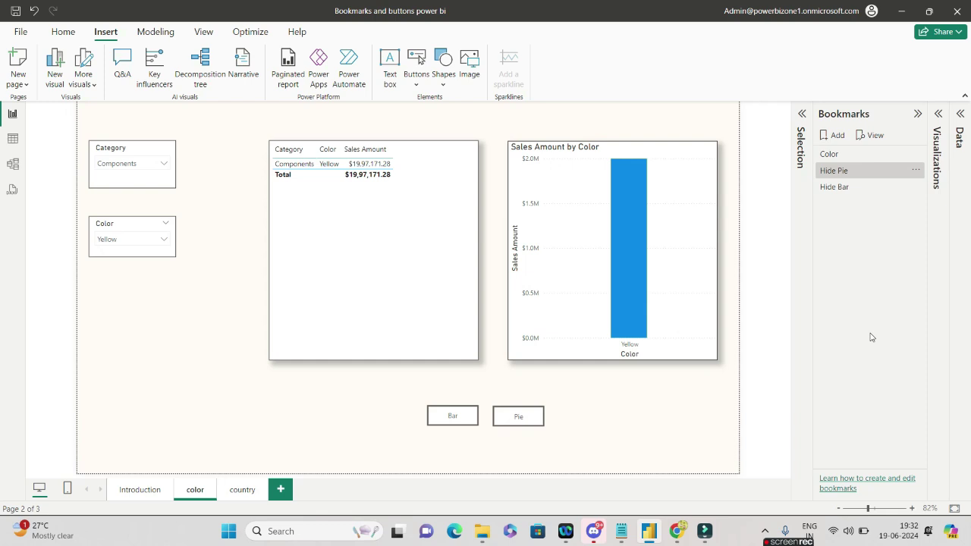
pyautogui.click(918, 113)
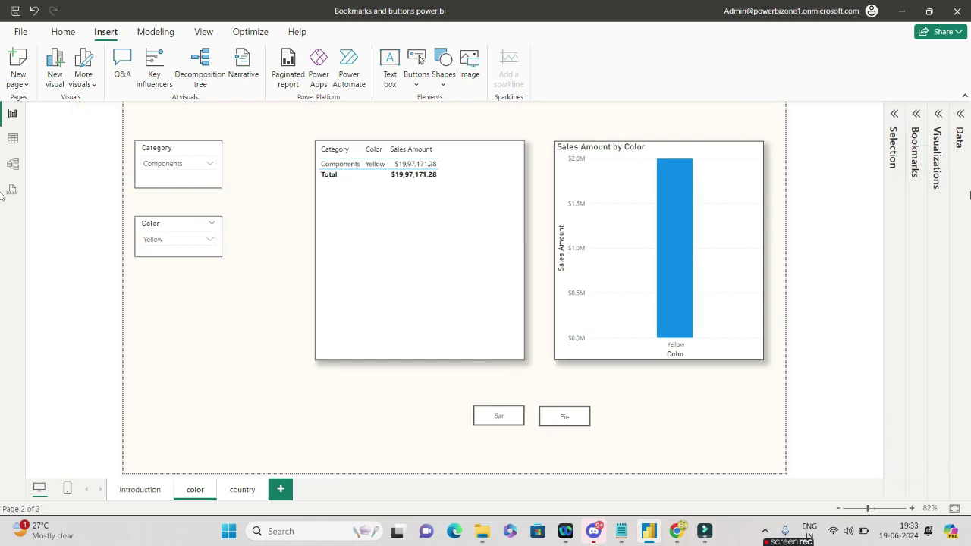